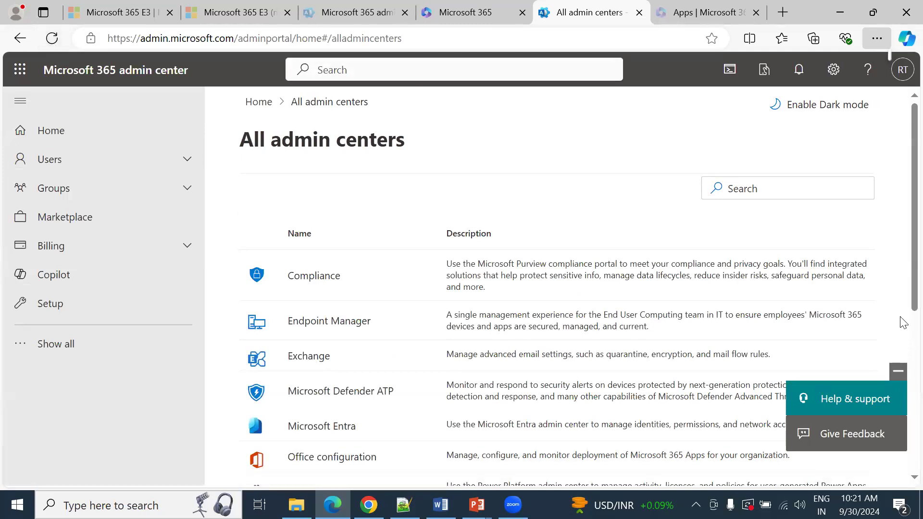
Step: Open the SharePoint admin center with the signed-in admin account and display its active sites, dismissing the introductory pop-ups
scroll(902, 321, down, 6)
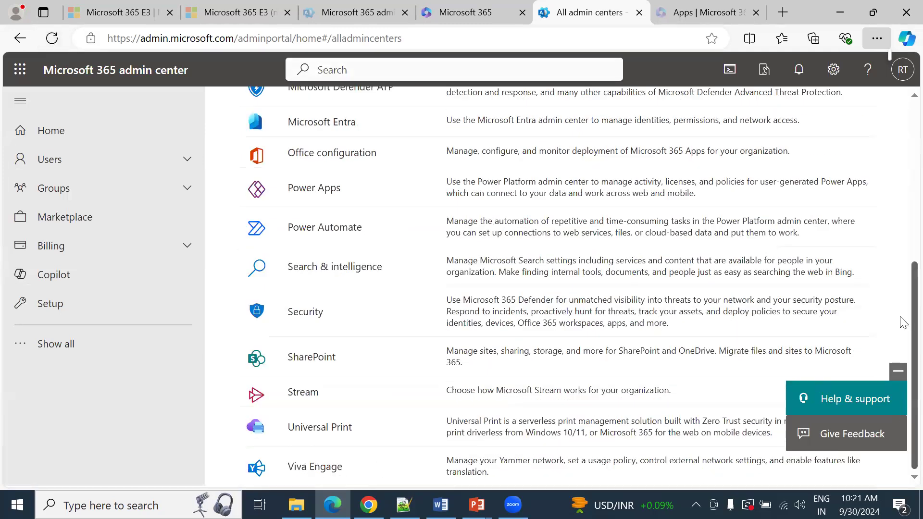
click(300, 358)
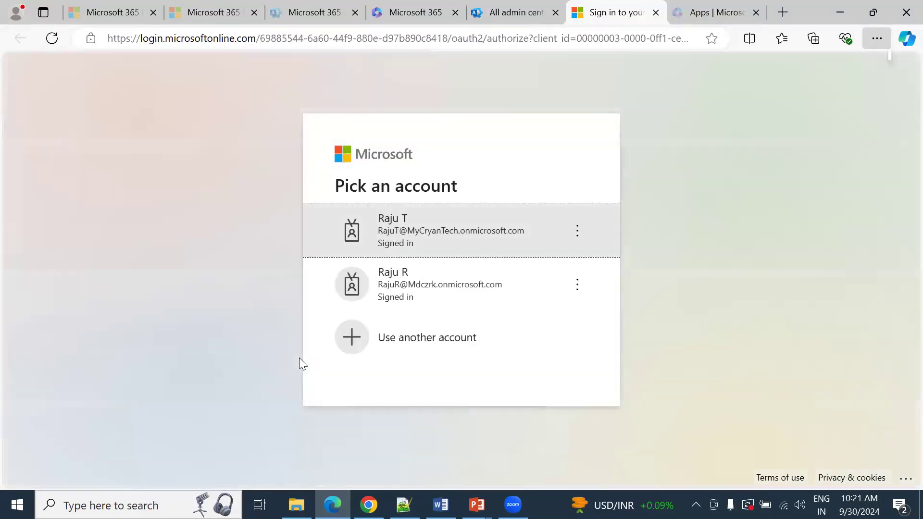
click(467, 223)
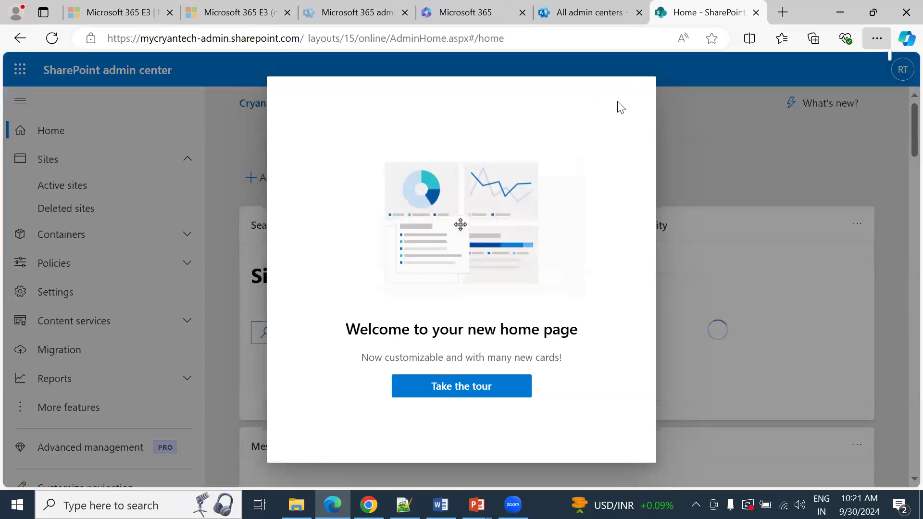
click(485, 390)
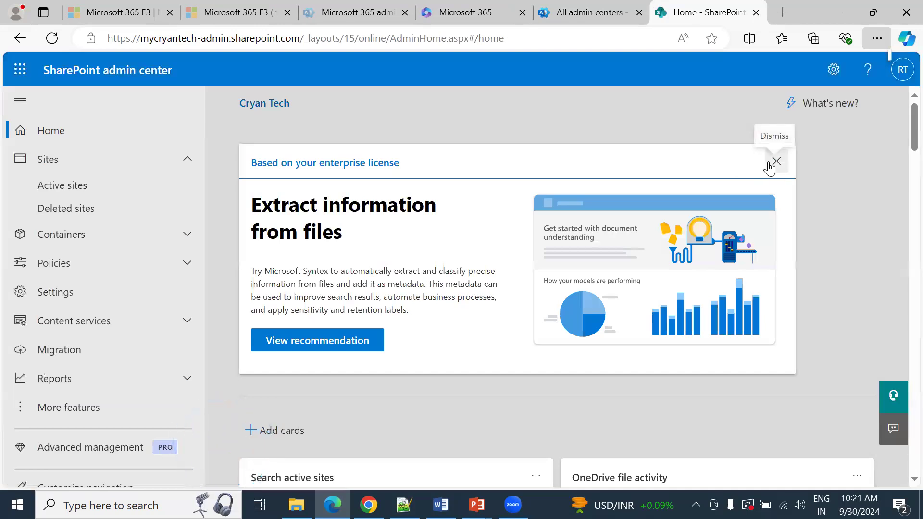
click(155, 188)
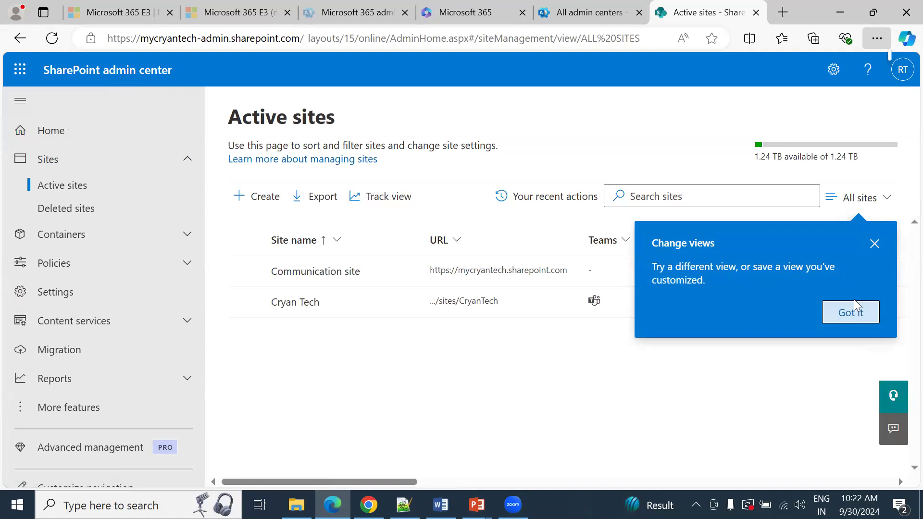
click(852, 311)
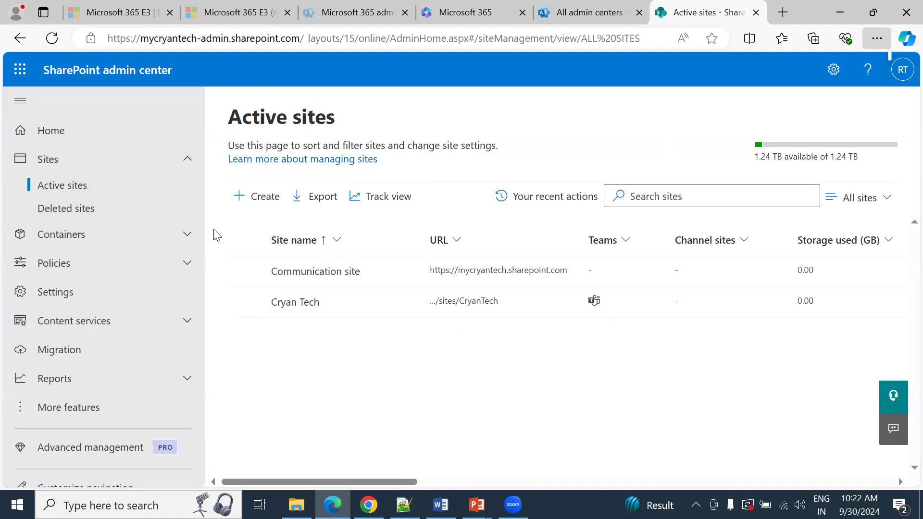
Step: Switch to the Microsoft 365 admin center and open the list of active users
key(ctrl+shift+Tab)
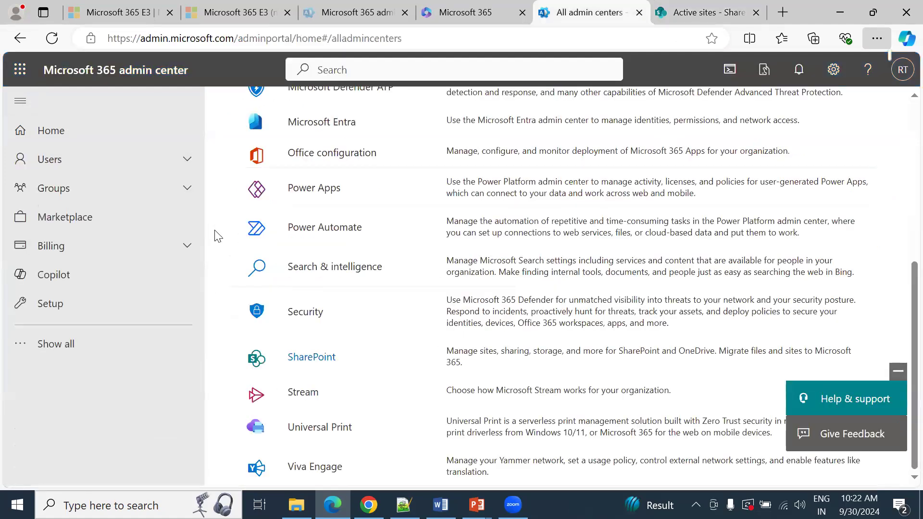
click(149, 77)
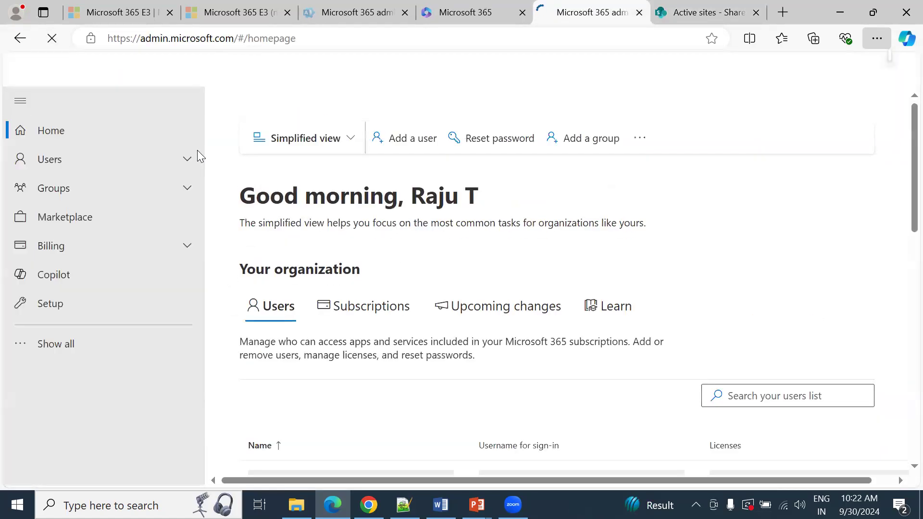
click(92, 160)
click(81, 184)
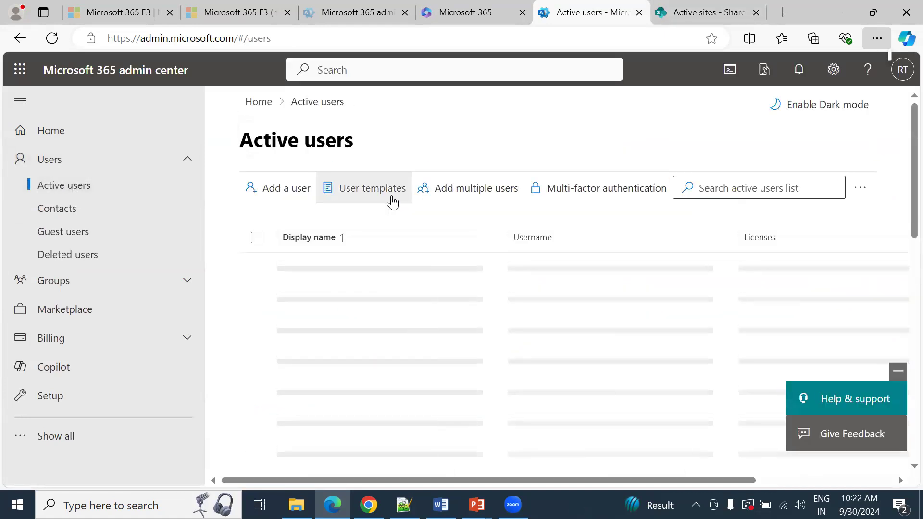
Step: Return to the SharePoint active sites, open the Communication site by its URL, and view the site's settings options
key(ctrl+Tab)
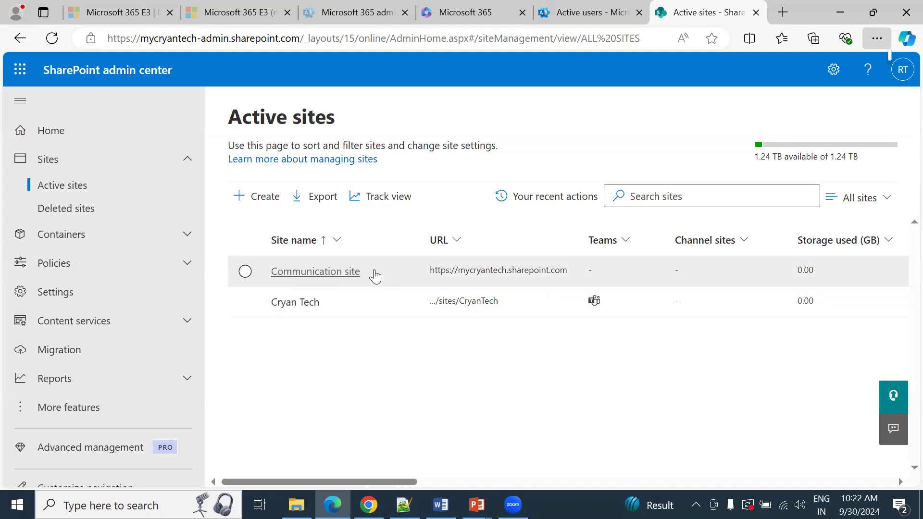
click(345, 272)
key(Escape)
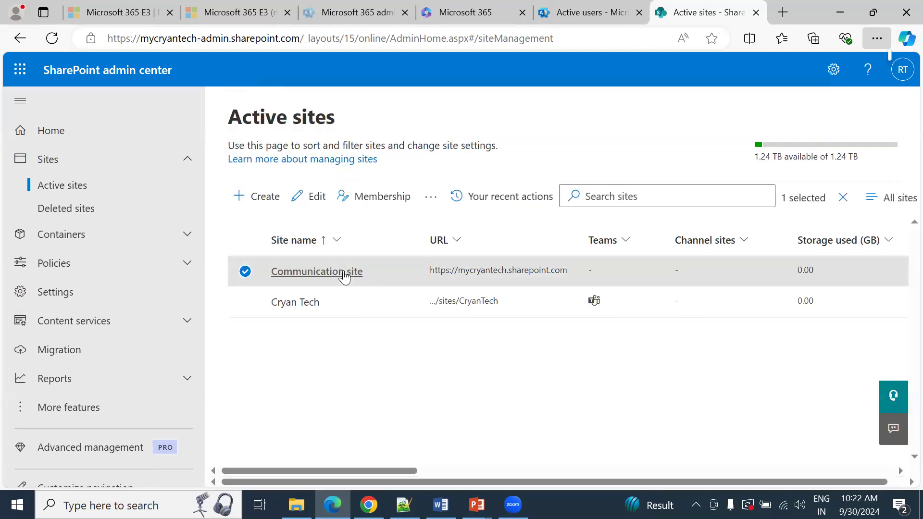
click(507, 272)
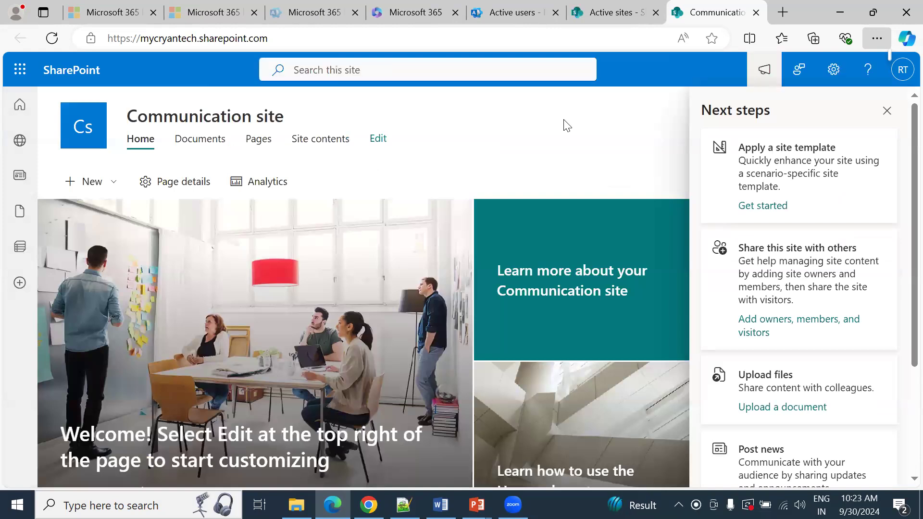
click(887, 114)
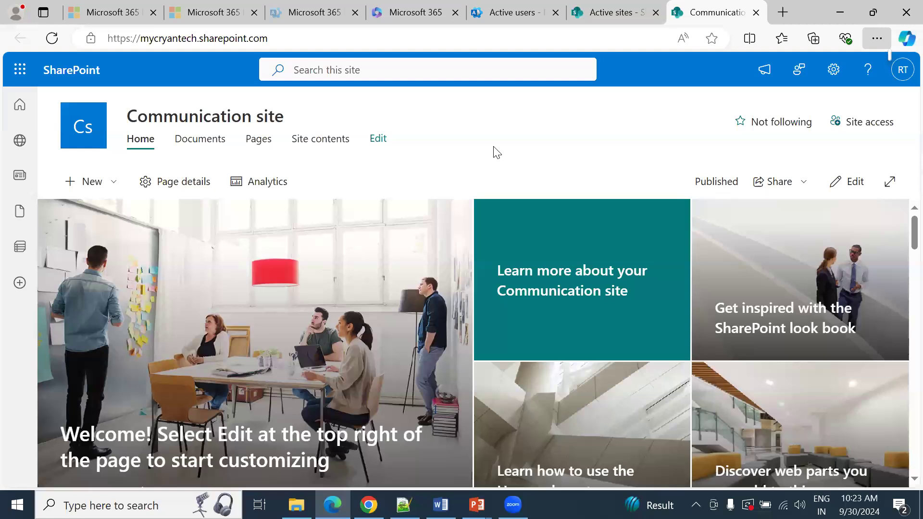
click(834, 73)
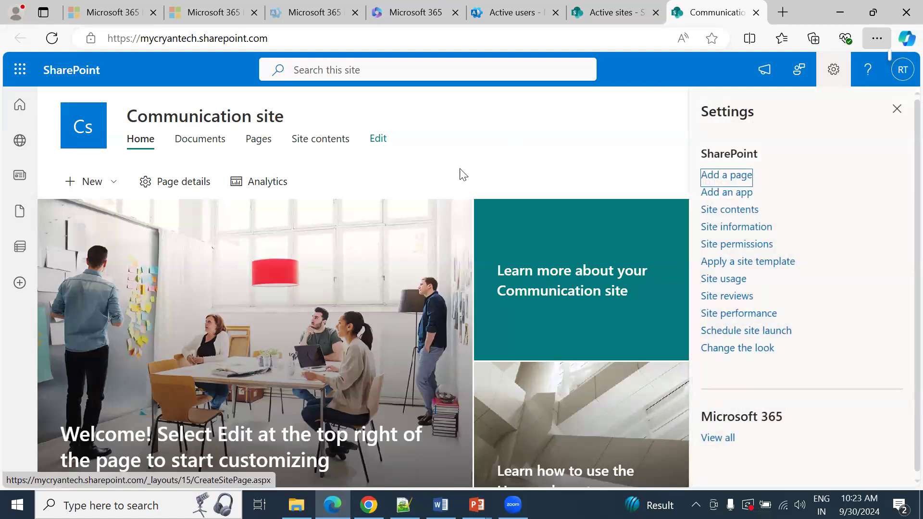
Step: Close the Communication site's details in the SharePoint admin center and start creating a new site of type Team site
click(633, 19)
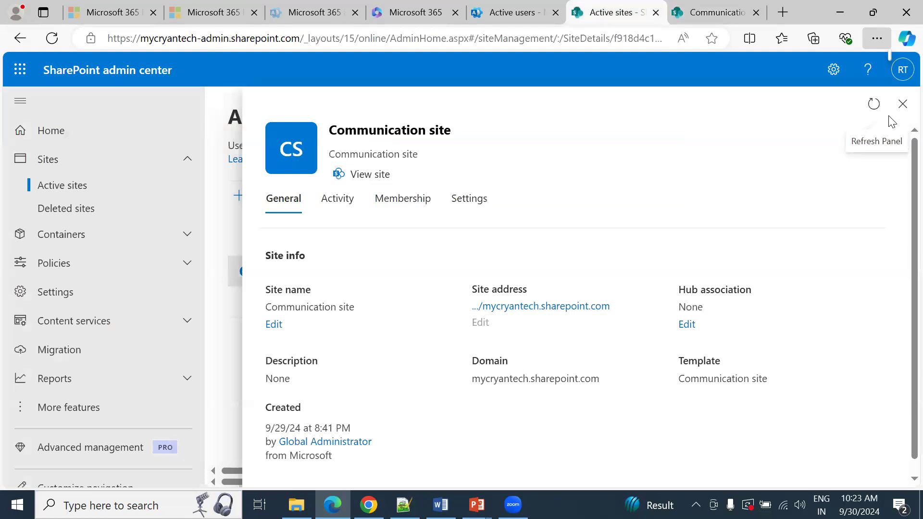
click(902, 104)
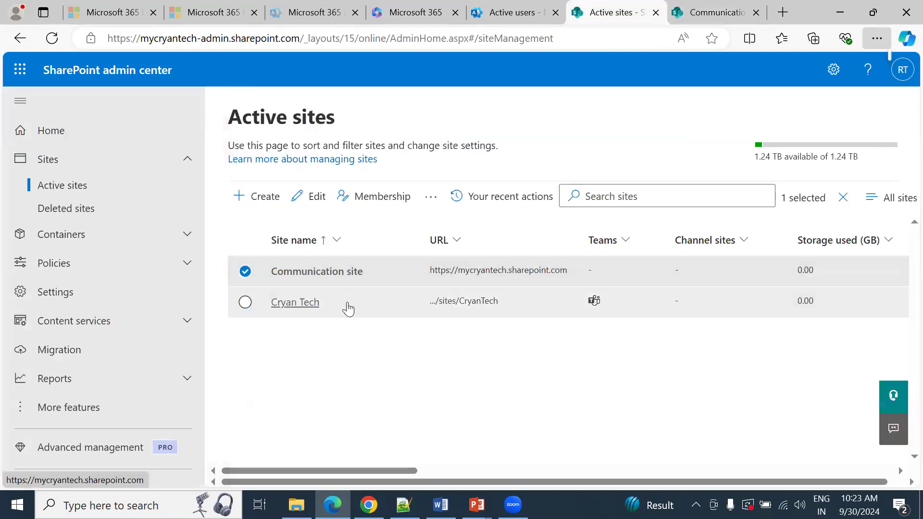
click(259, 193)
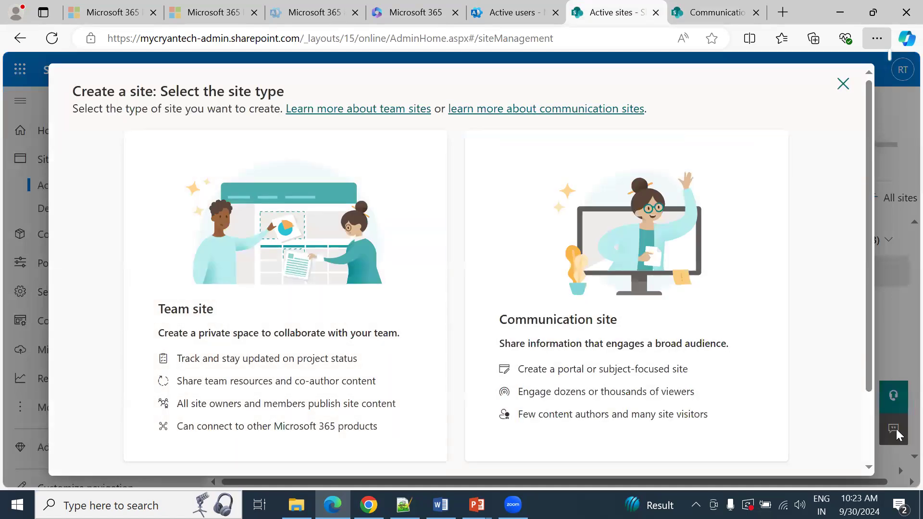
scroll(866, 402, down, 2)
scroll(869, 368, up, 2)
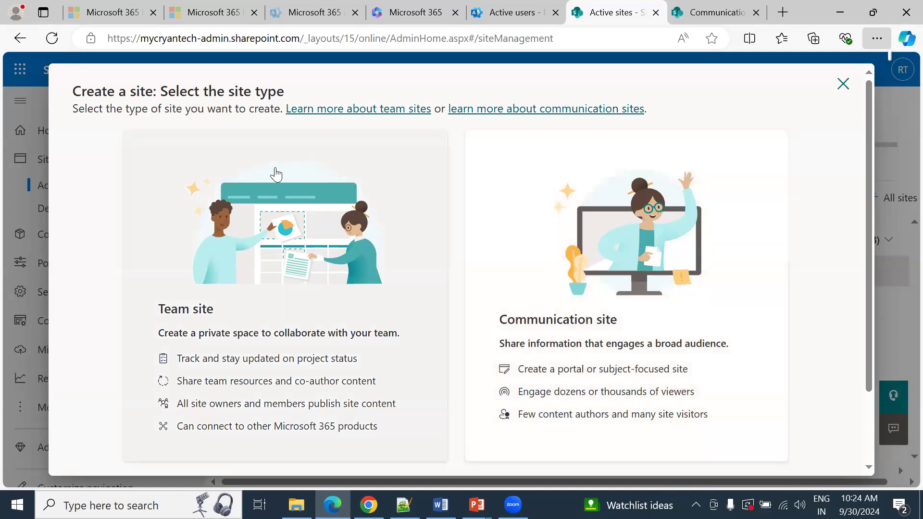
click(276, 167)
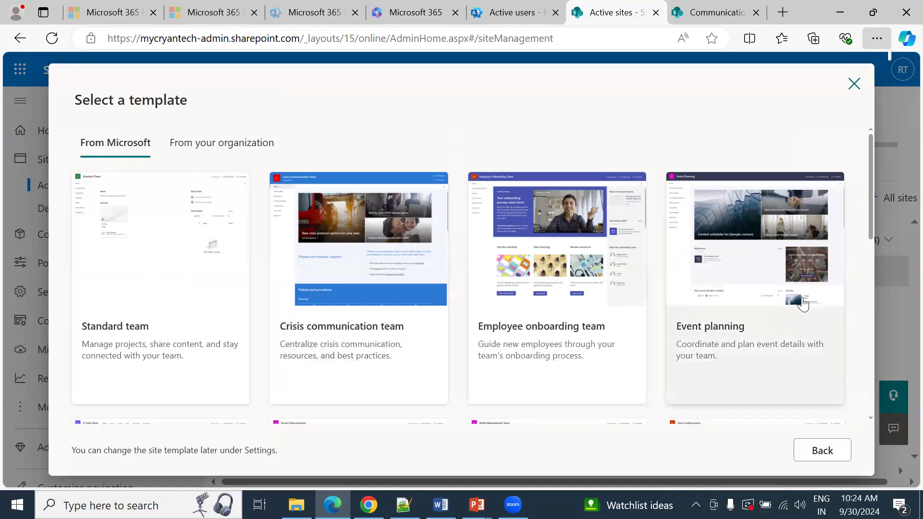
Step: Browse the Microsoft team site templates and use the Standard team template for the new site
mouse_move(870, 218)
mouse_down()
mouse_move(870, 265)
mouse_move(870, 228)
mouse_up()
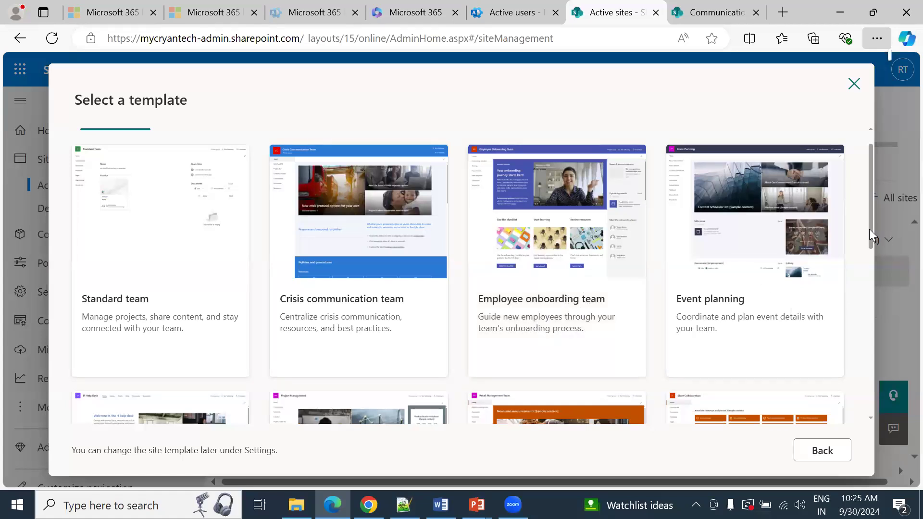
drag(869, 229, 882, 262)
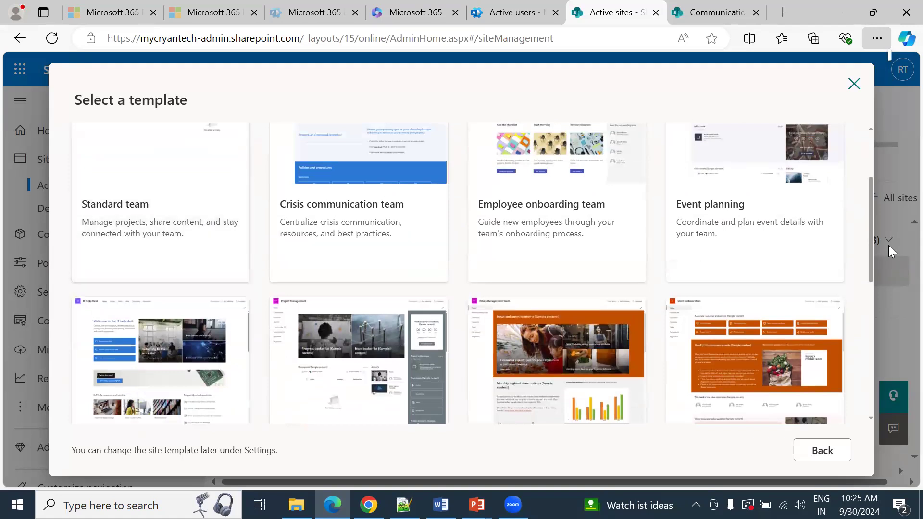
scroll(871, 166, up, 3)
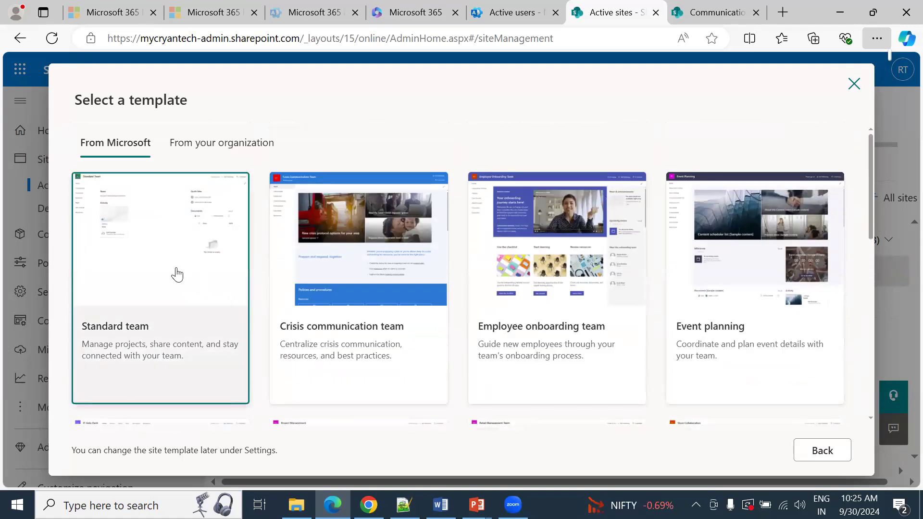
click(178, 275)
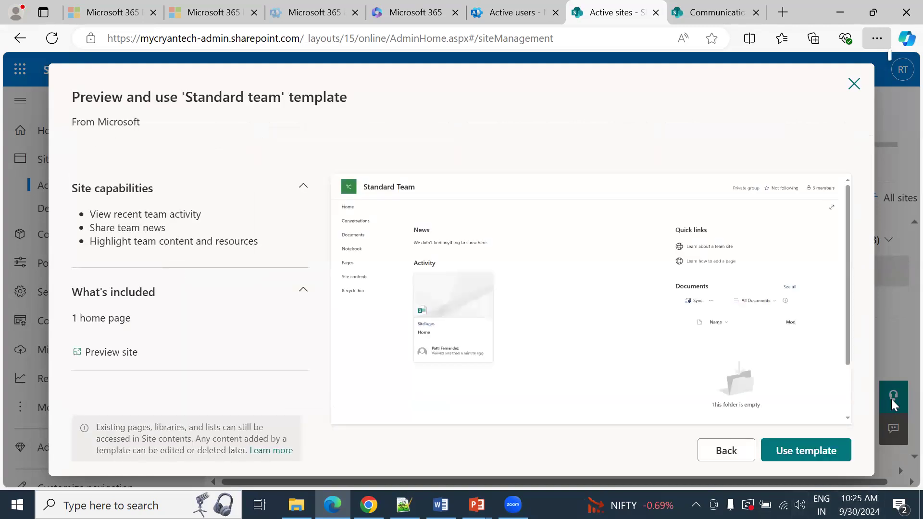
click(791, 452)
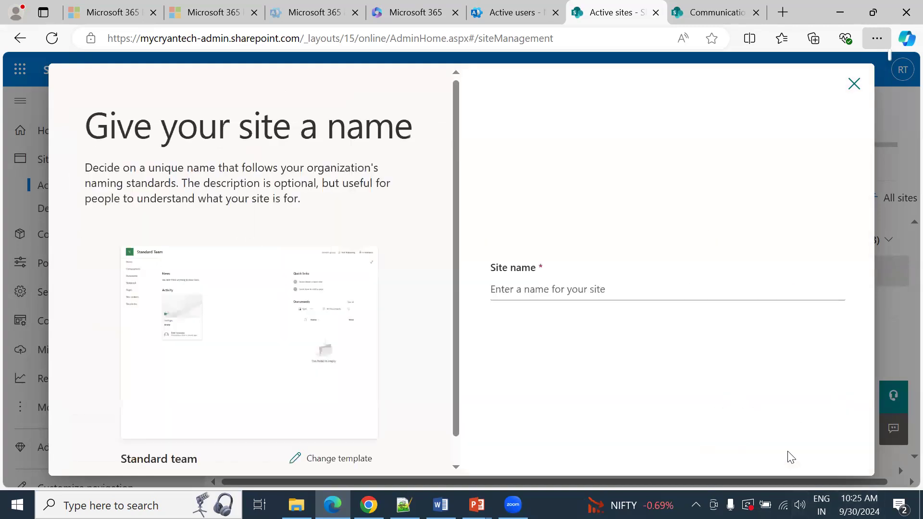
Step: Name the new team site TeamSiteDemo
click(545, 283)
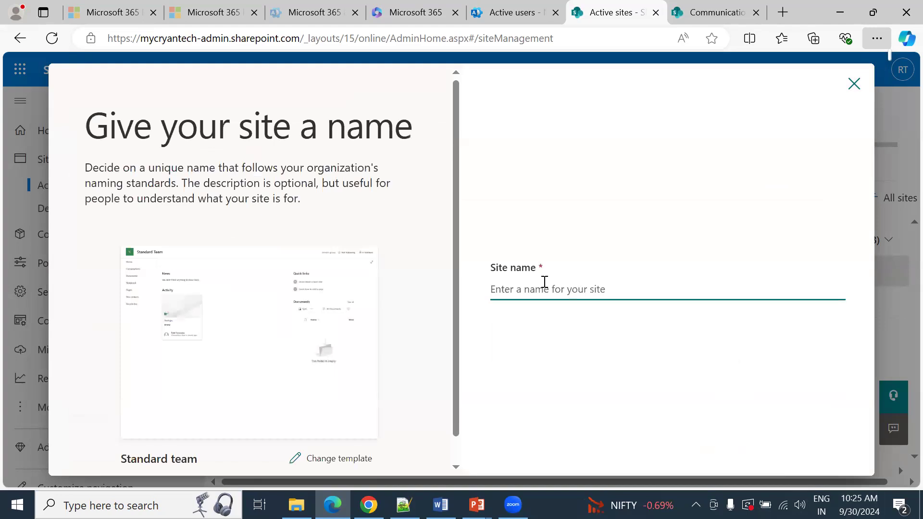
text(Dem)
key(ctrl+a)
text(TeamSite)
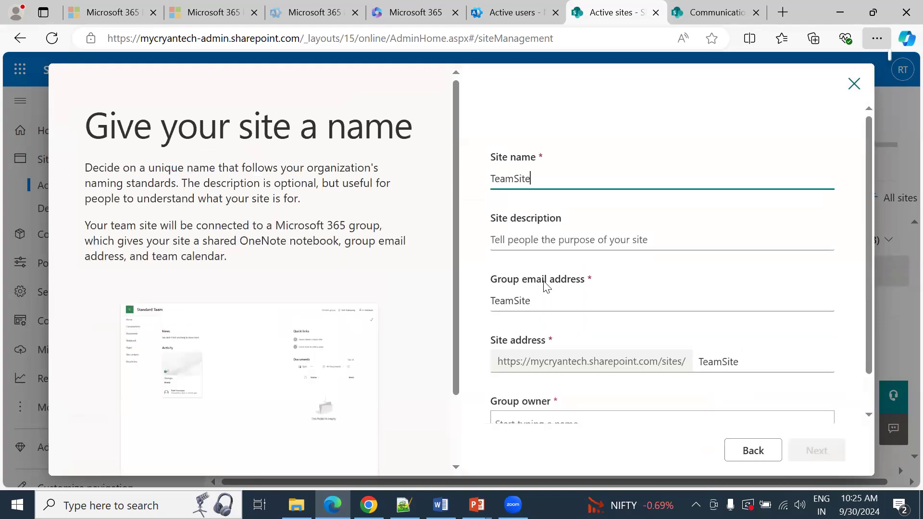
text(SD)
key(BackSpace)
text(Demo)
Step: Enter "Team Site for Demo" as the site description
key(Tab)
text(T)
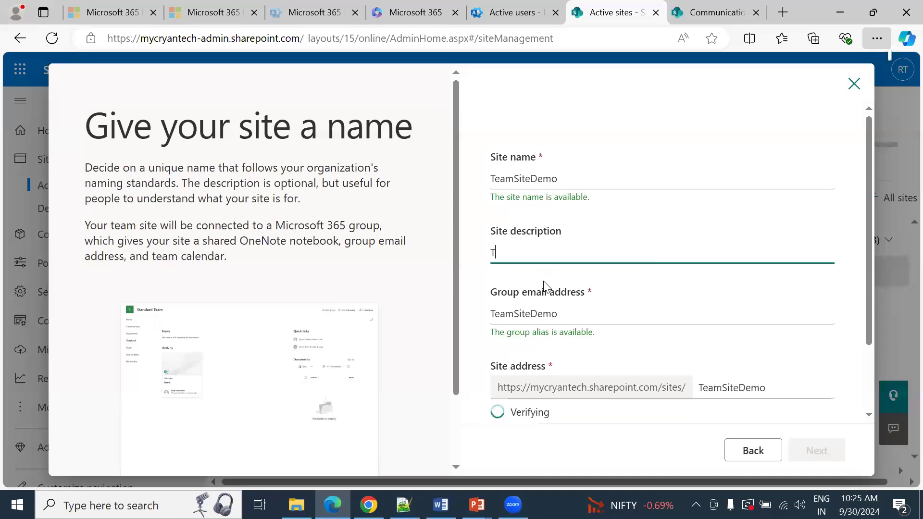
text(eam Site for Demo)
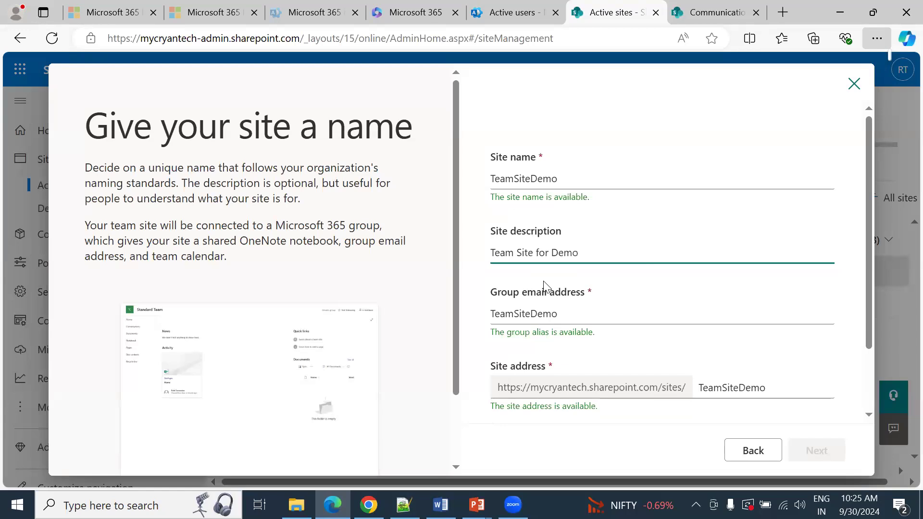
key(Tab)
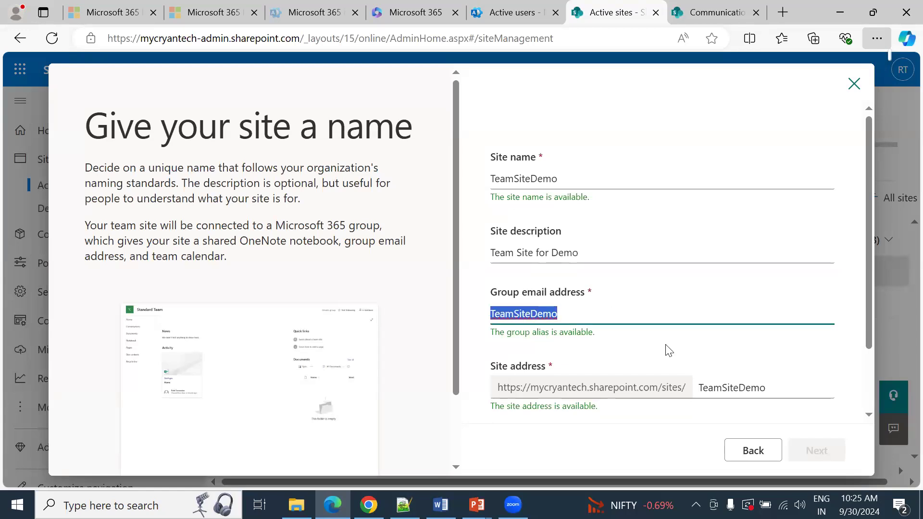
Step: Review the site name, description and site address entered for the new team site
click(525, 180)
double_click(525, 181)
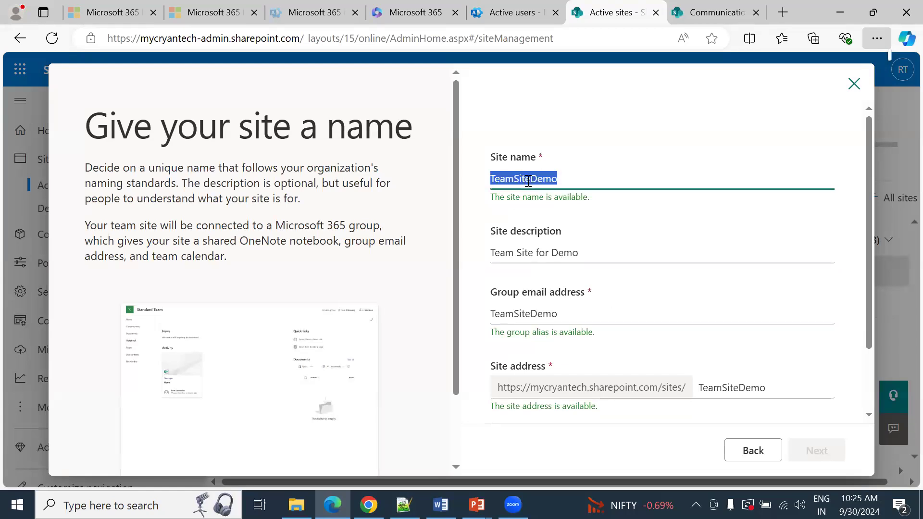
click(534, 252)
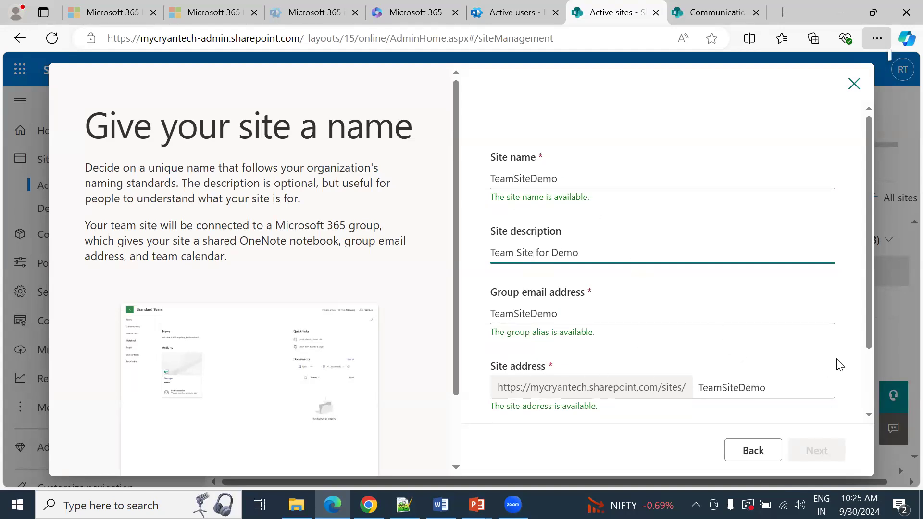
scroll(871, 366, down, 2)
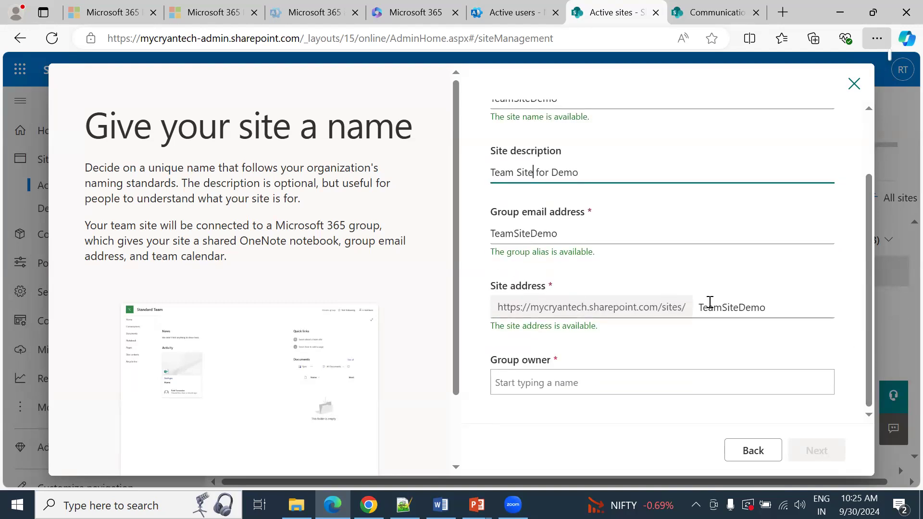
click(741, 309)
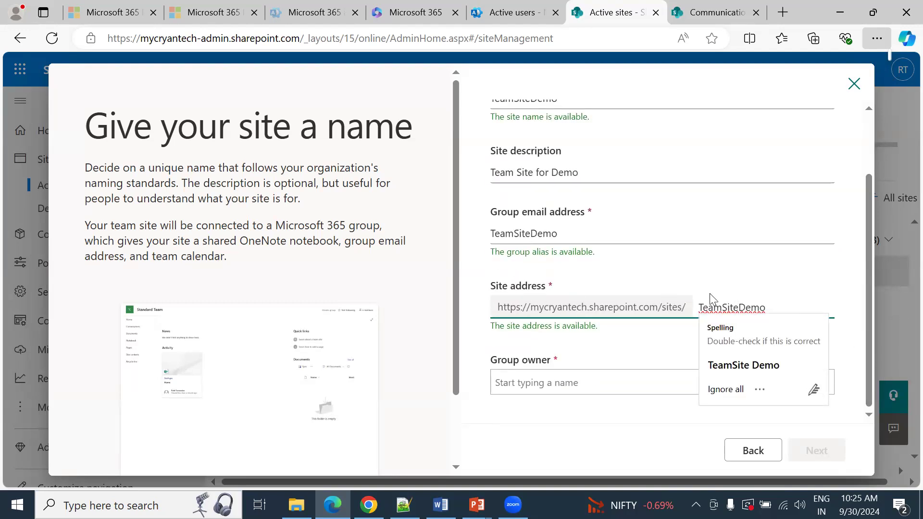
Step: Assign the admin user as group owner of the new site and continue to the language and other options
double_click(536, 360)
click(583, 379)
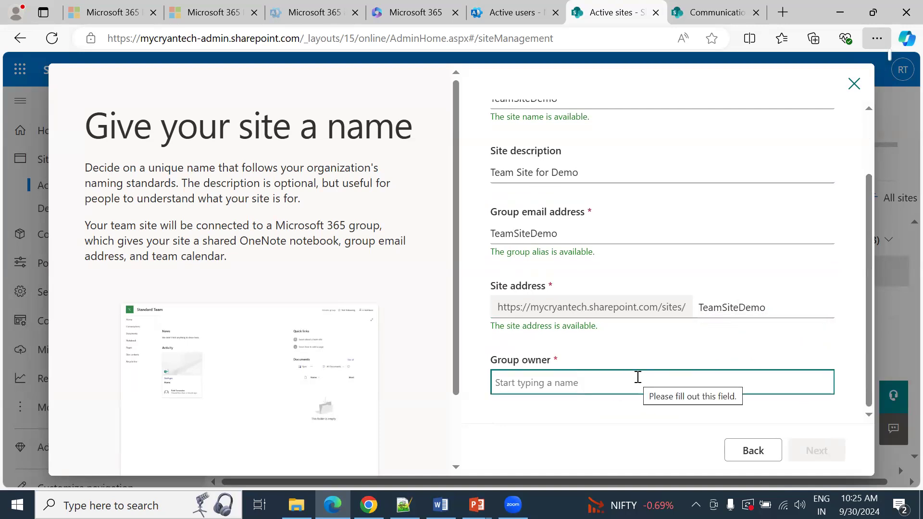
text(raju)
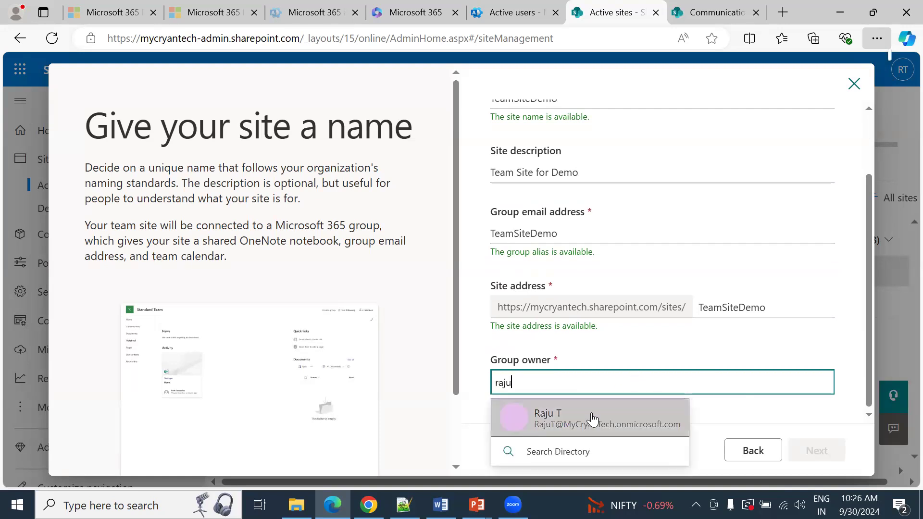
click(593, 419)
click(816, 452)
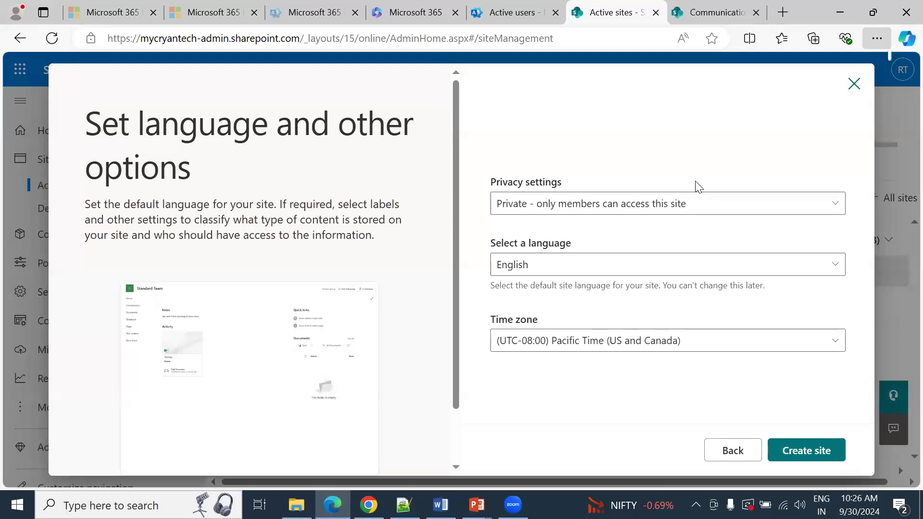
Step: Set the site's privacy to "Private - only members can access this site" and browse the available default site languages
click(560, 208)
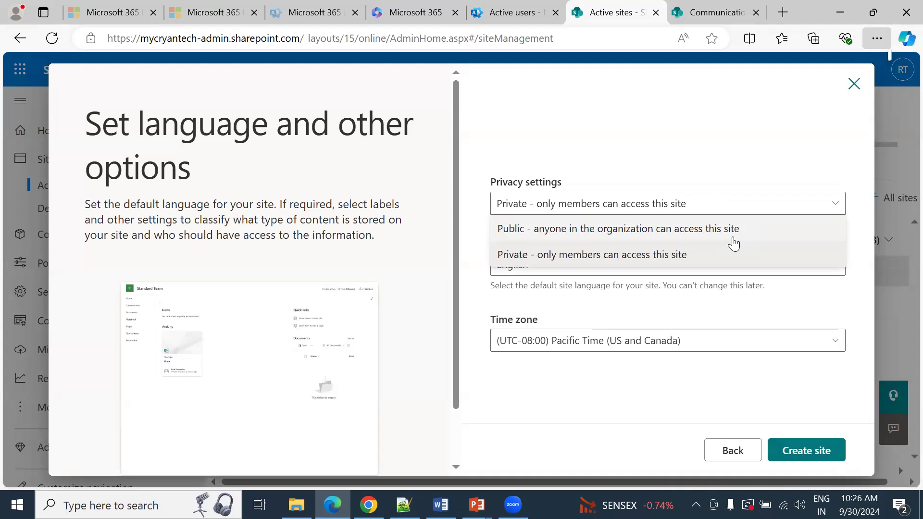
click(713, 255)
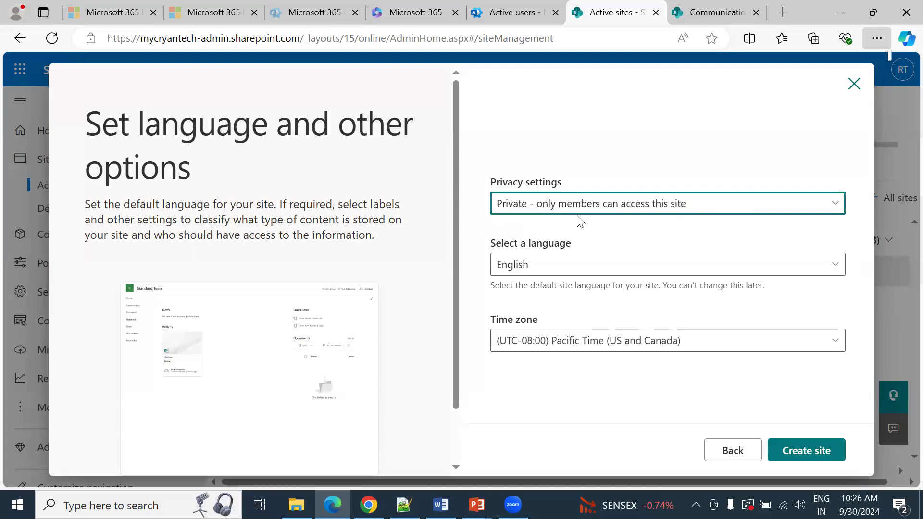
click(547, 270)
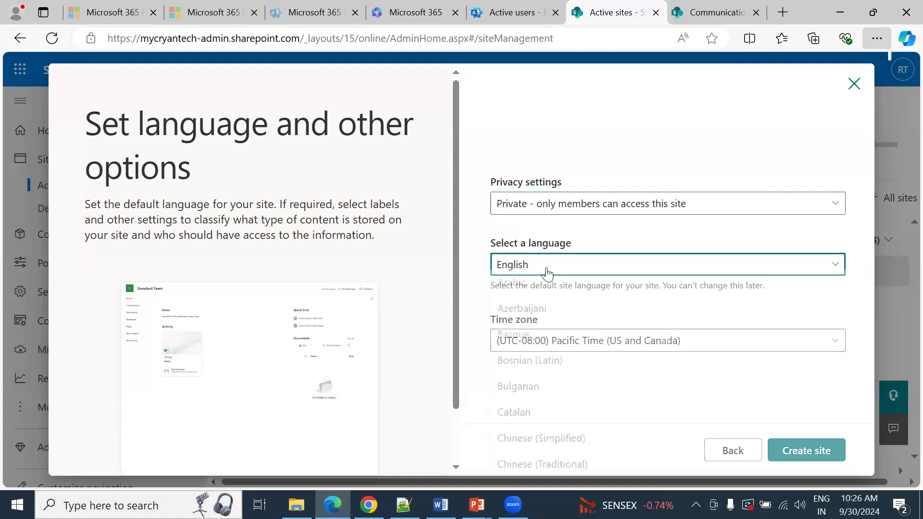
click(530, 248)
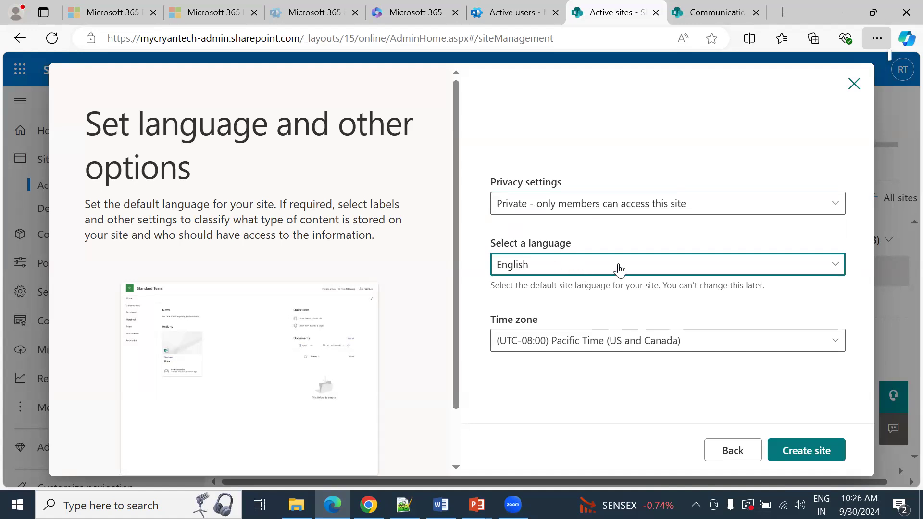
click(619, 271)
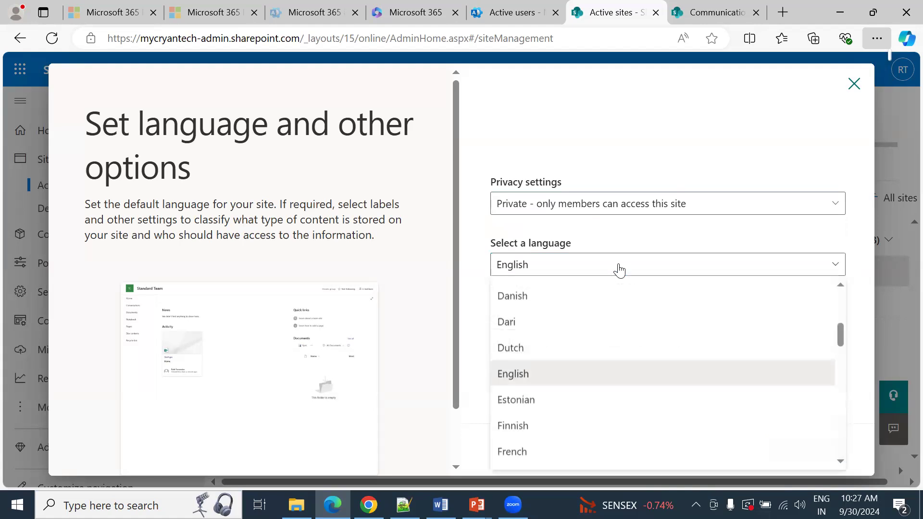
scroll(705, 325, up, 1)
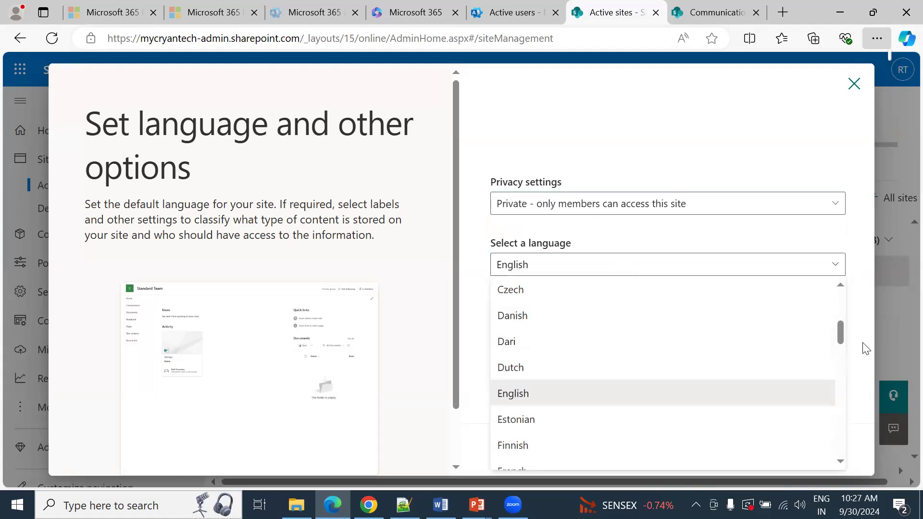
mouse_move(840, 332)
mouse_down()
mouse_move(840, 418)
mouse_move(843, 350)
mouse_up()
drag(859, 315, 857, 335)
click(856, 336)
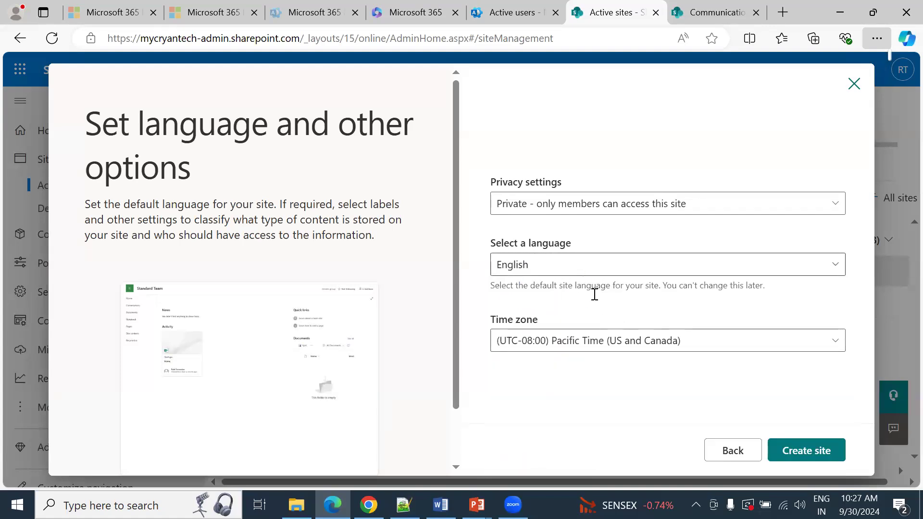
Step: Set the time zone to (UTC+05:30) Chennai, Kolkata, Mumbai, New Delhi and create the site
click(556, 350)
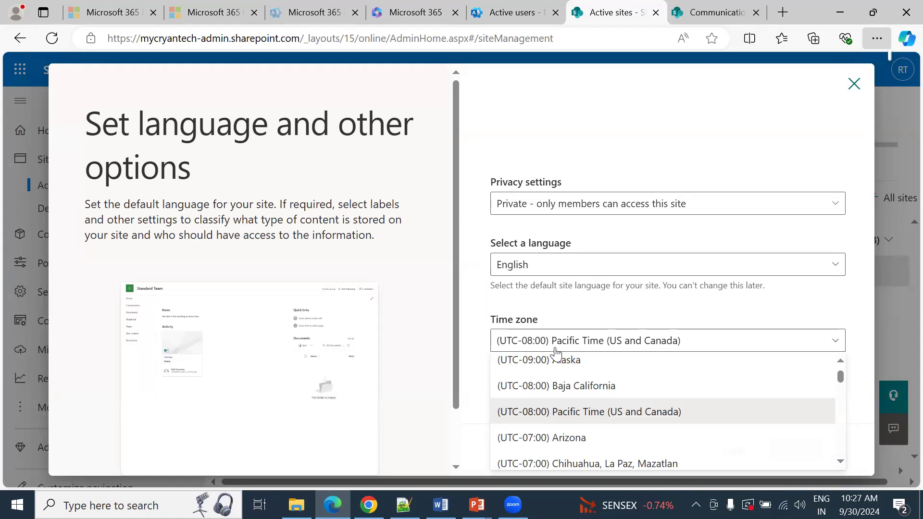
key(Down)
key(Down)
key(Down)
key(Down)
key(Down)
key(Down)
key(Down)
key(Down)
key(Down)
key(Down)
key(Down)
key(Down)
key(Down)
key(Down)
key(Down)
key(Down)
key(Down)
key(Down)
key(Down)
key(Down)
key(Down)
key(Down)
key(Down)
key(Down)
key(Down)
key(Down)
key(Down)
key(Down)
key(Down)
key(Down)
key(Down)
key(Down)
key(Down)
key(Down)
key(Down)
key(Down)
key(Down)
key(Down)
key(Down)
key(Down)
key(Down)
key(Down)
key(Down)
key(Down)
key(Down)
key(Down)
key(Down)
key(Down)
key(Down)
key(Down)
key(Down)
key(Down)
key(Down)
key(Down)
key(Down)
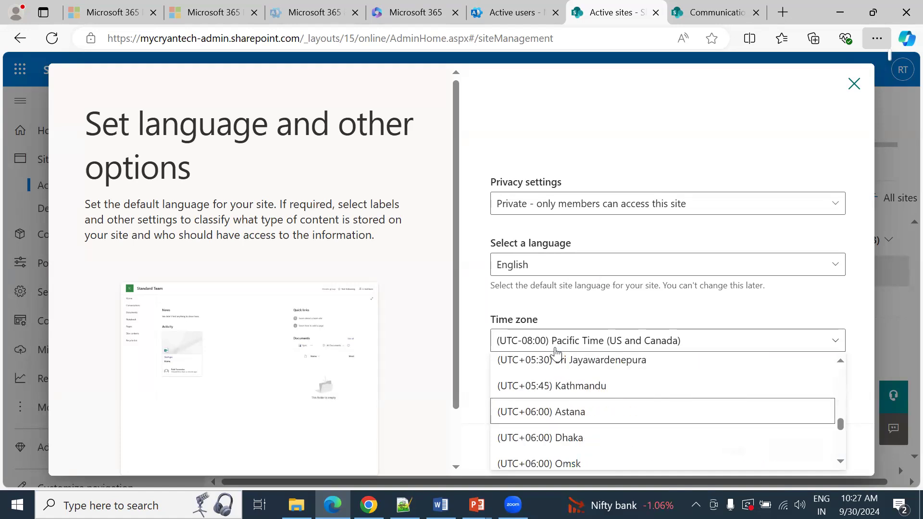
key(Up)
key(Up)
key(Up)
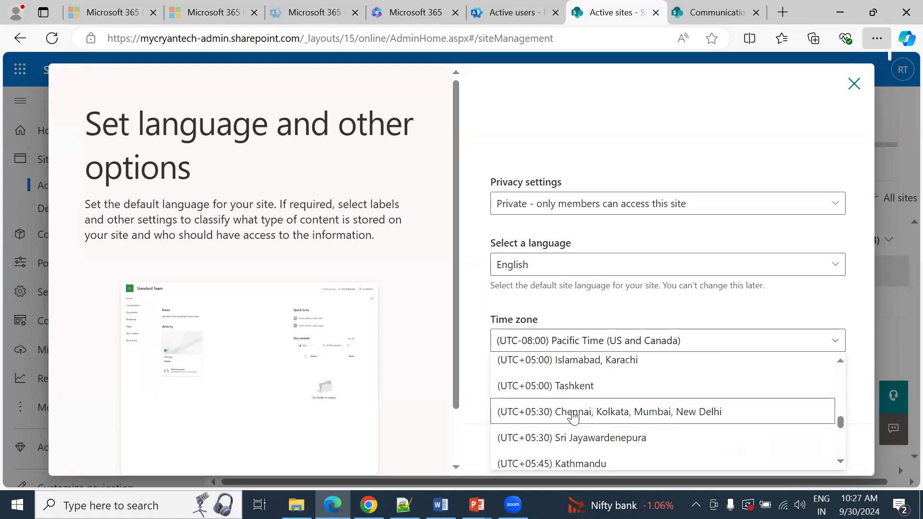
click(533, 420)
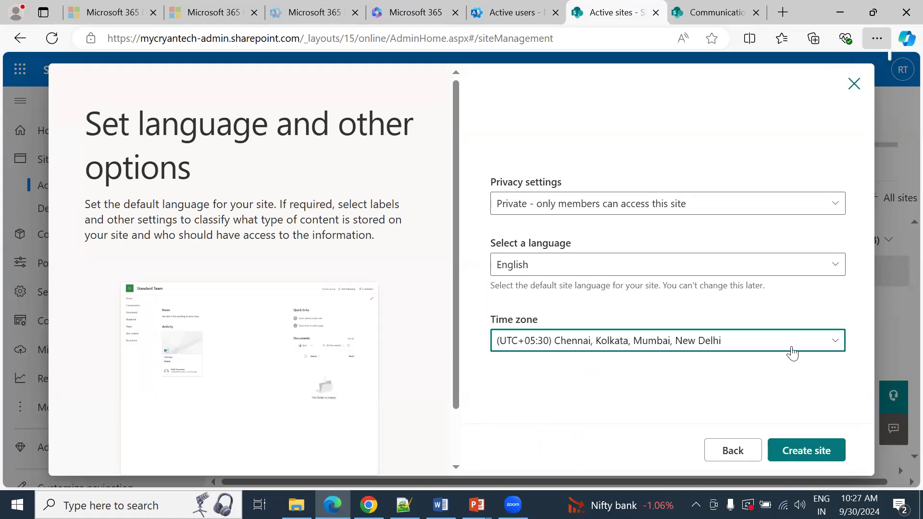
click(793, 447)
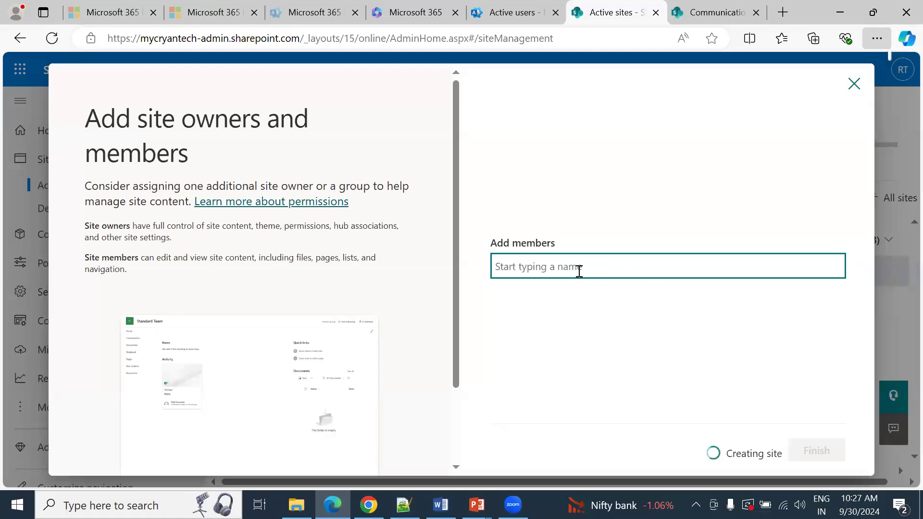
Step: Add the suggested user as a site member and finish the site creation
text(kana)
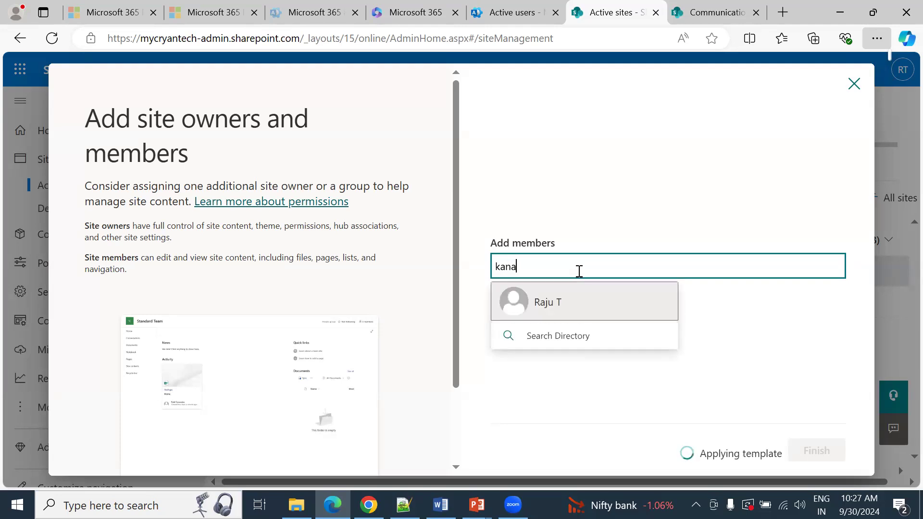
click(609, 306)
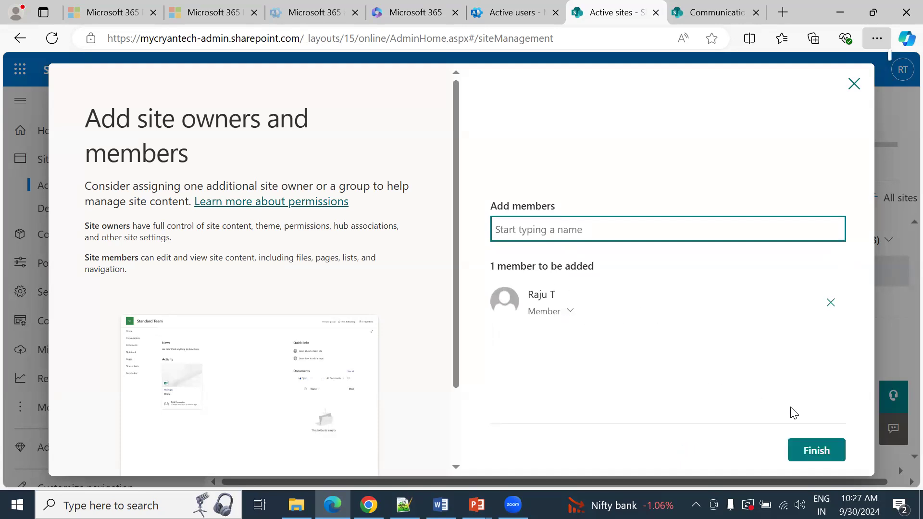
click(819, 460)
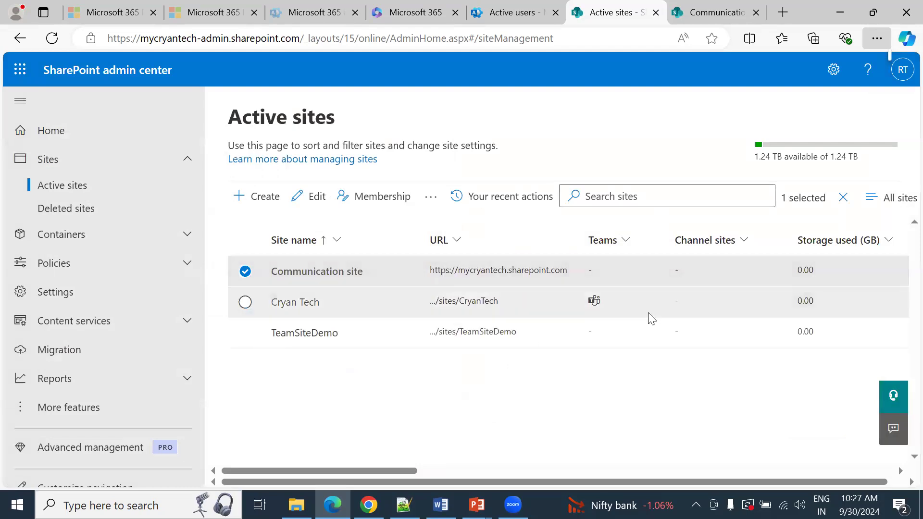
Step: Review the general information, activity and settings of TeamSiteDemo in its site details
click(604, 337)
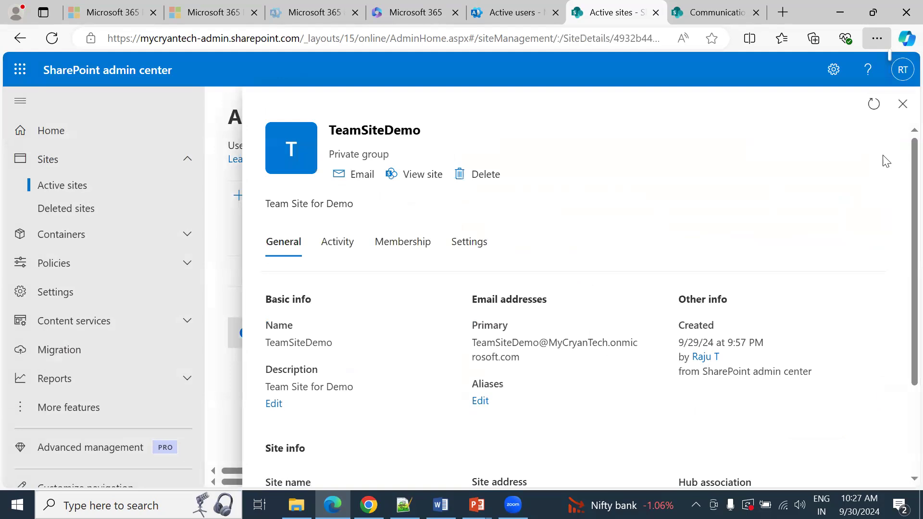
click(903, 103)
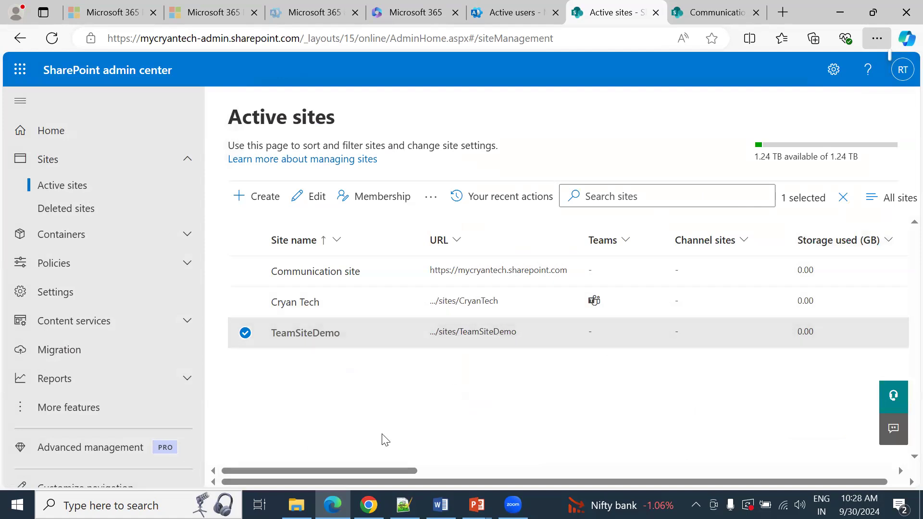
click(316, 198)
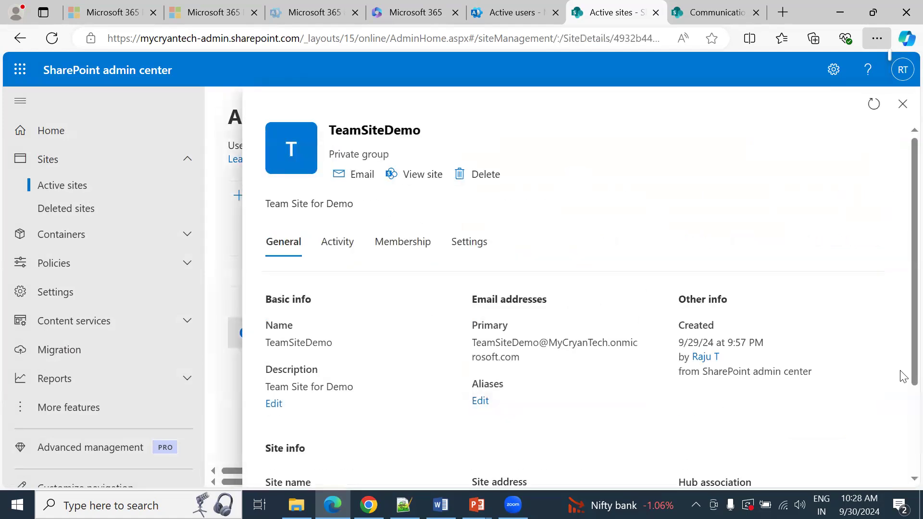
scroll(902, 406, down, 3)
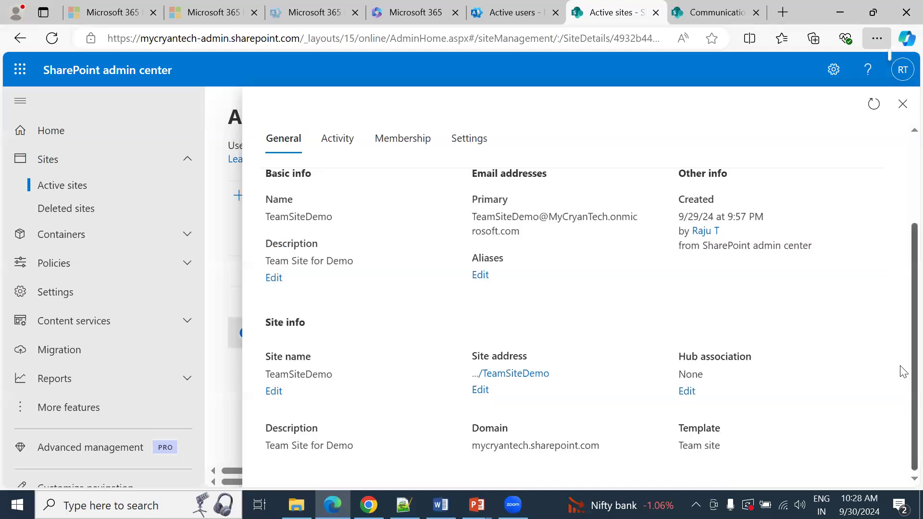
scroll(901, 373, up, 3)
click(348, 241)
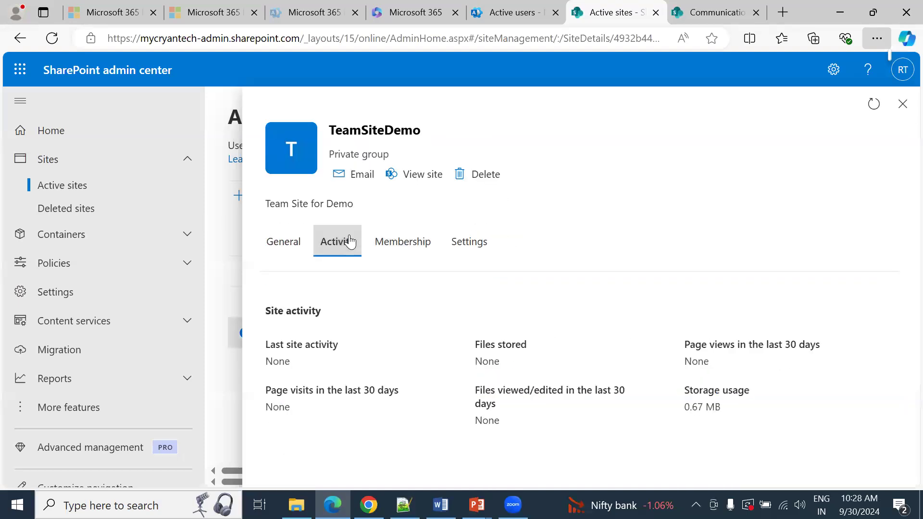
click(476, 249)
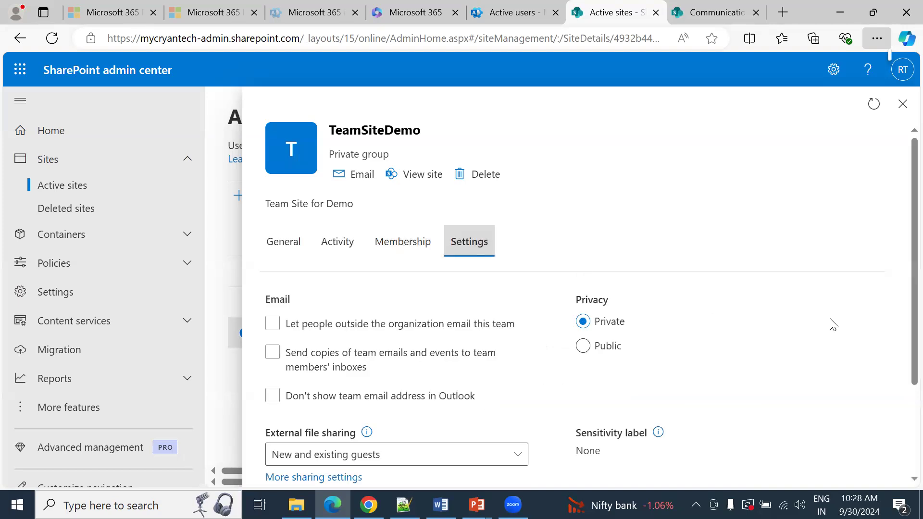
scroll(904, 427, down, 3)
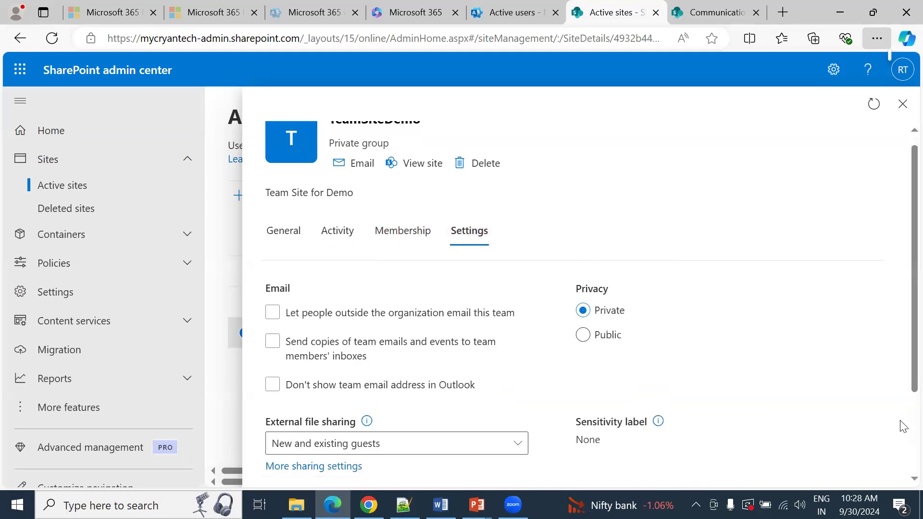
scroll(904, 428, up, 3)
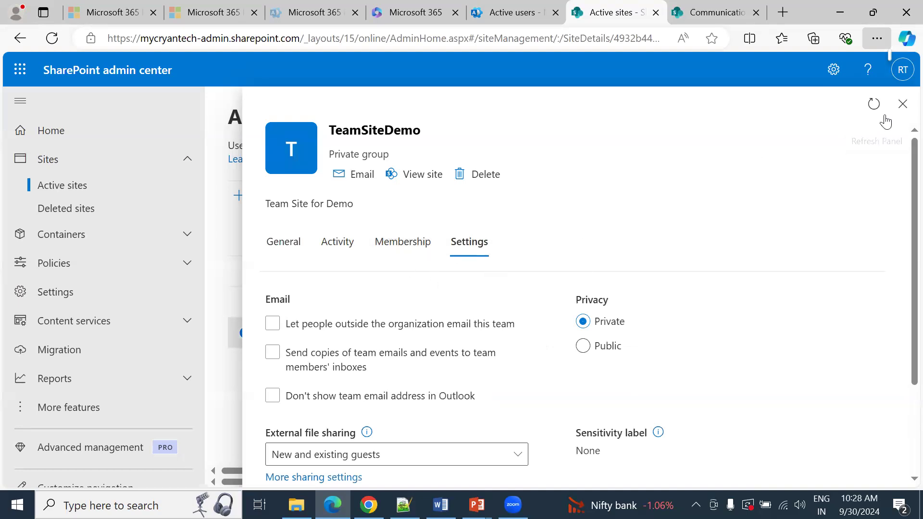
click(902, 105)
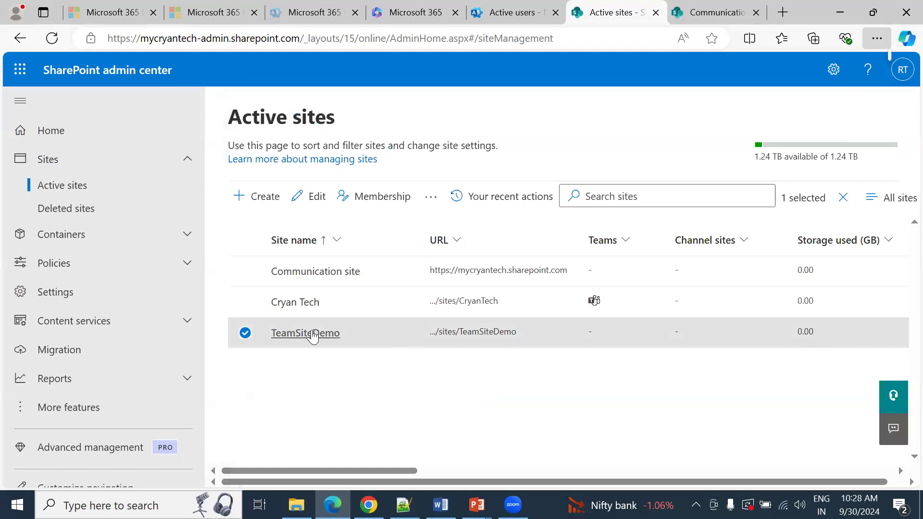
Step: Open the TeamSiteDemo site from its URL in the active sites list and dismiss the template prompt and Next steps pane
click(490, 333)
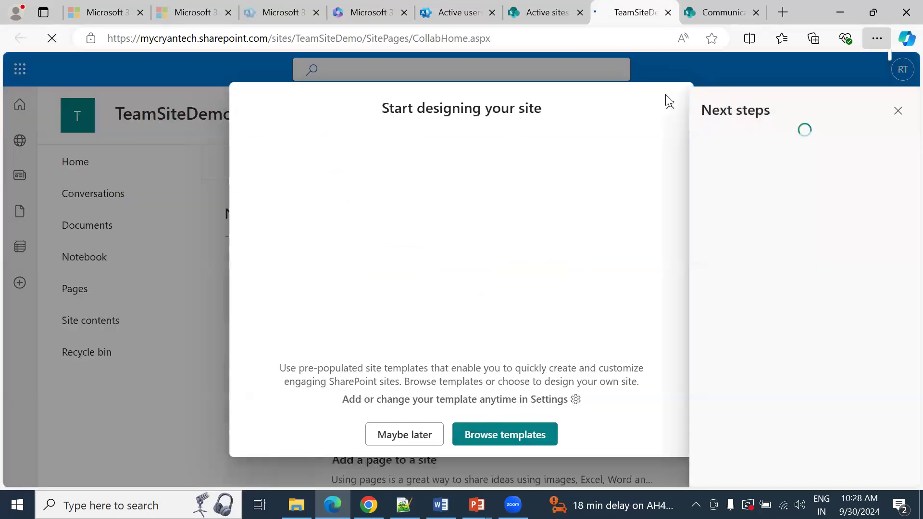
click(669, 107)
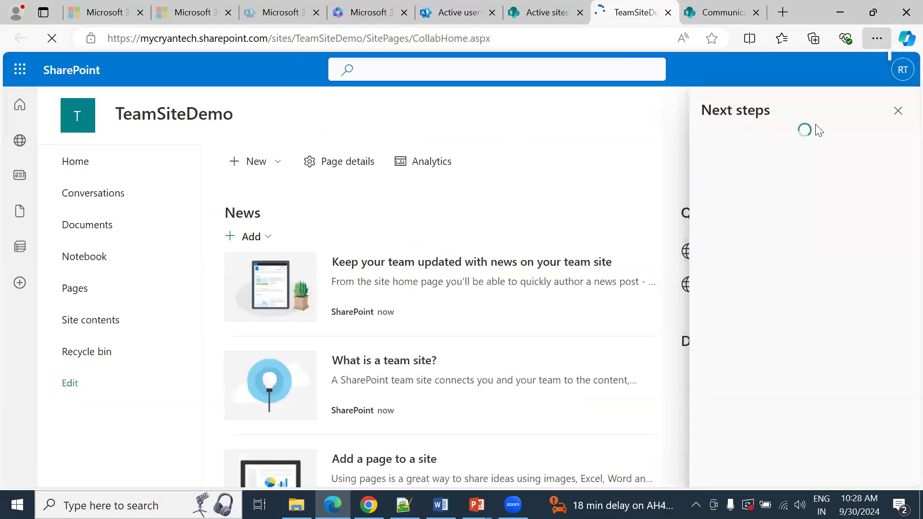
click(897, 113)
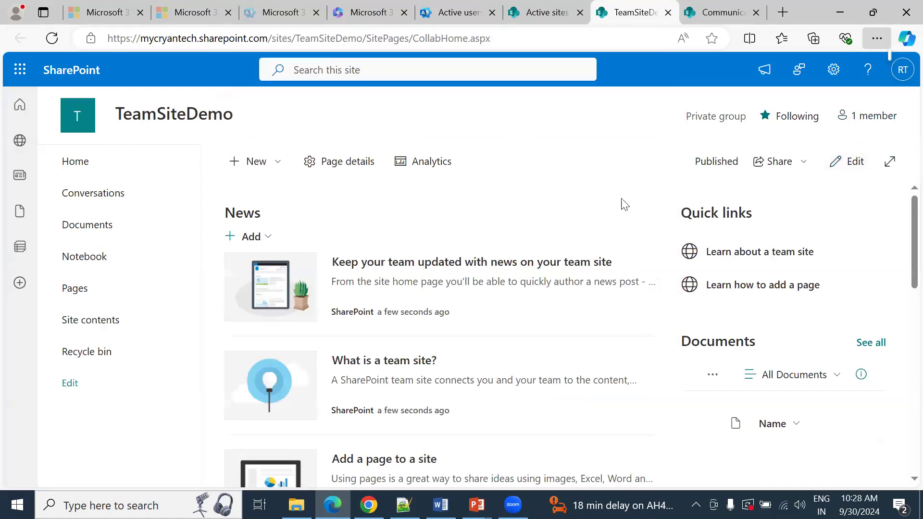
Step: Examine the TeamSiteDemo group membership and the sharing options for its Home page
click(856, 120)
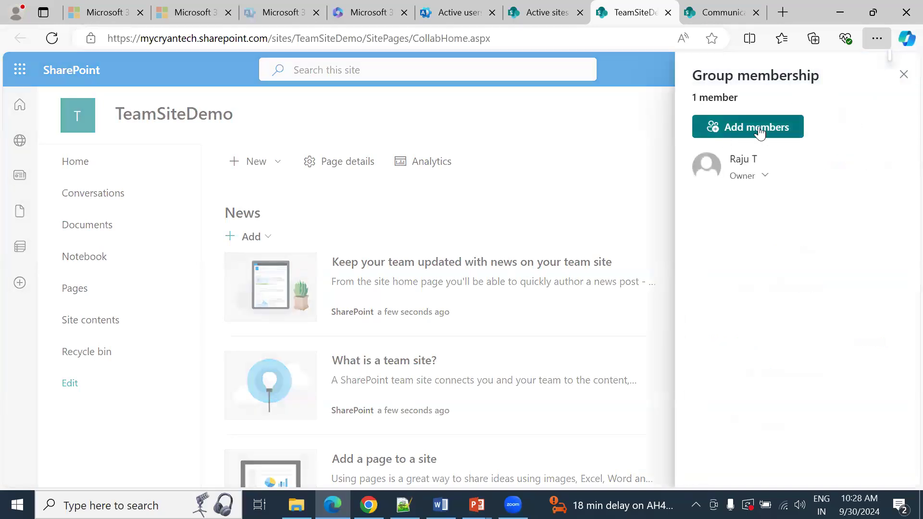
click(902, 76)
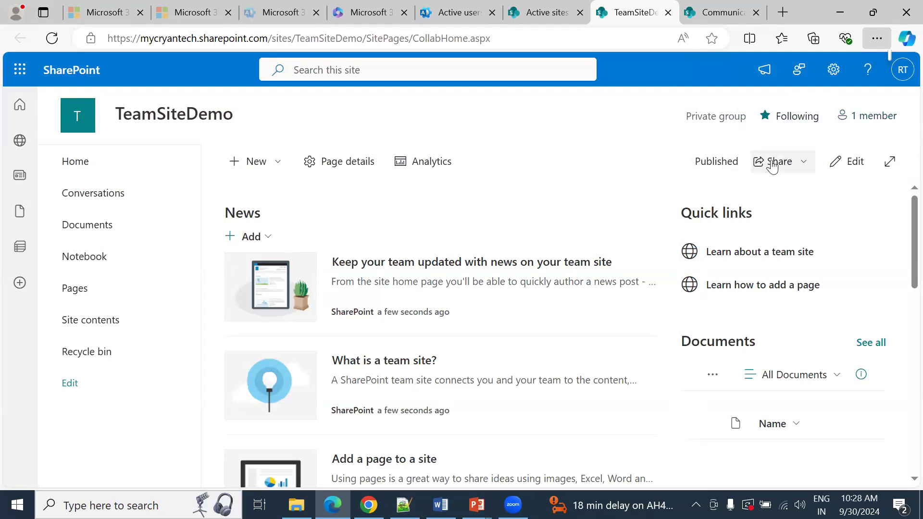
click(788, 168)
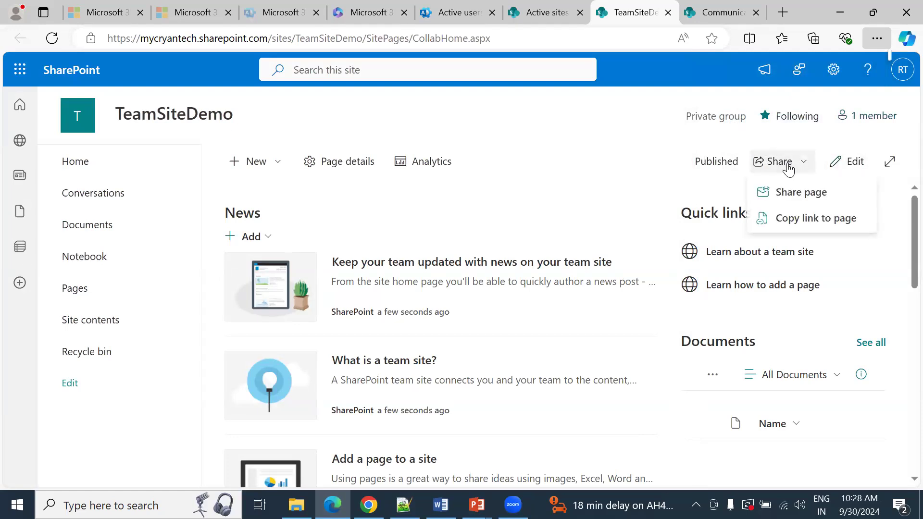
click(810, 197)
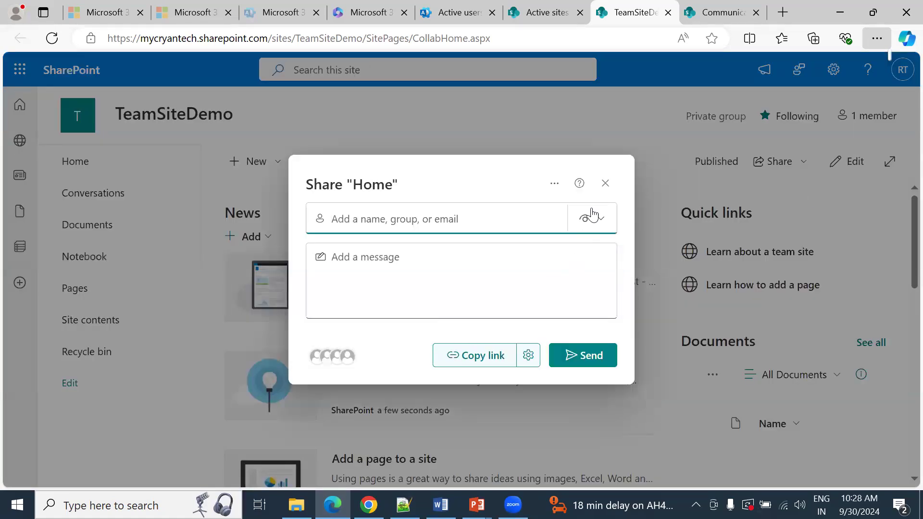
click(605, 183)
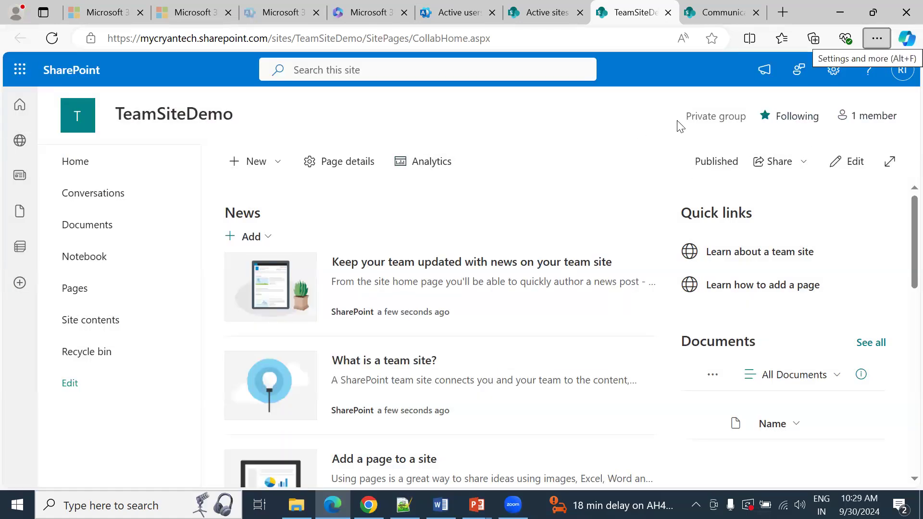
Step: Check TeamSiteDemo's privacy label and Home page, and open its Documents library
triple_click(716, 120)
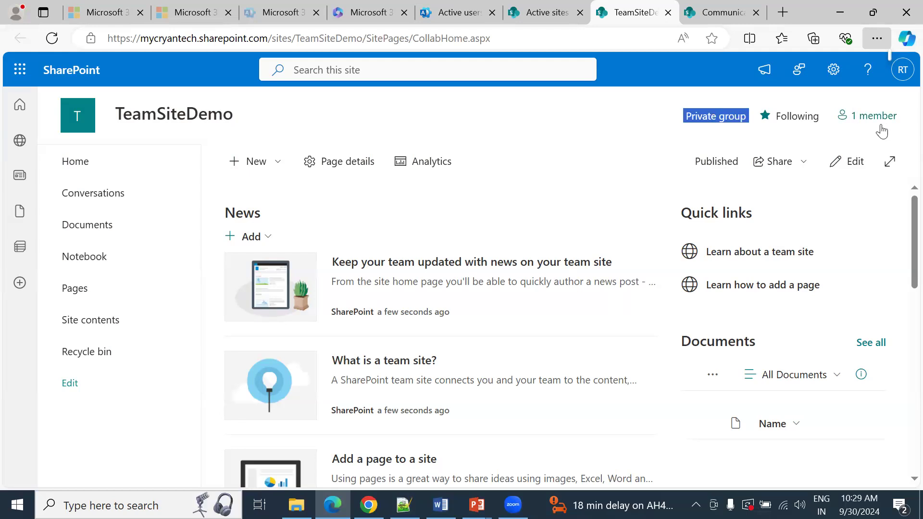
click(504, 168)
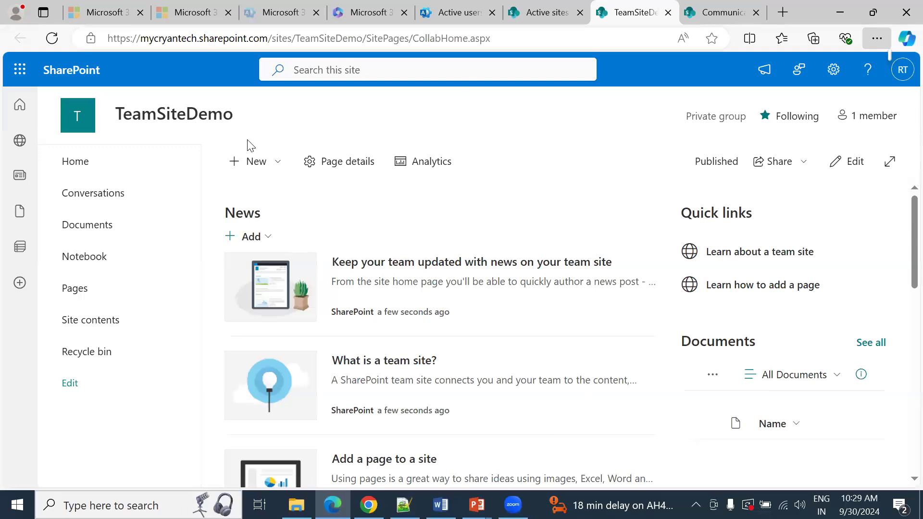
click(71, 169)
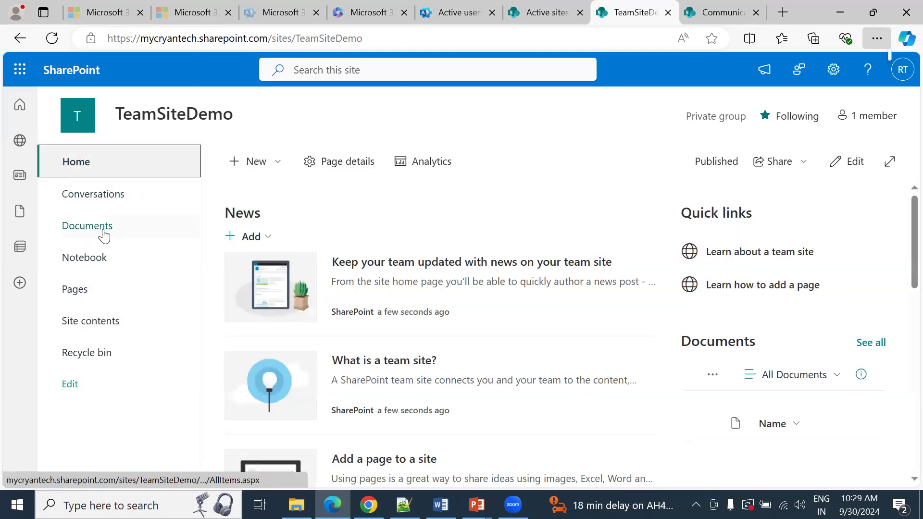
click(104, 234)
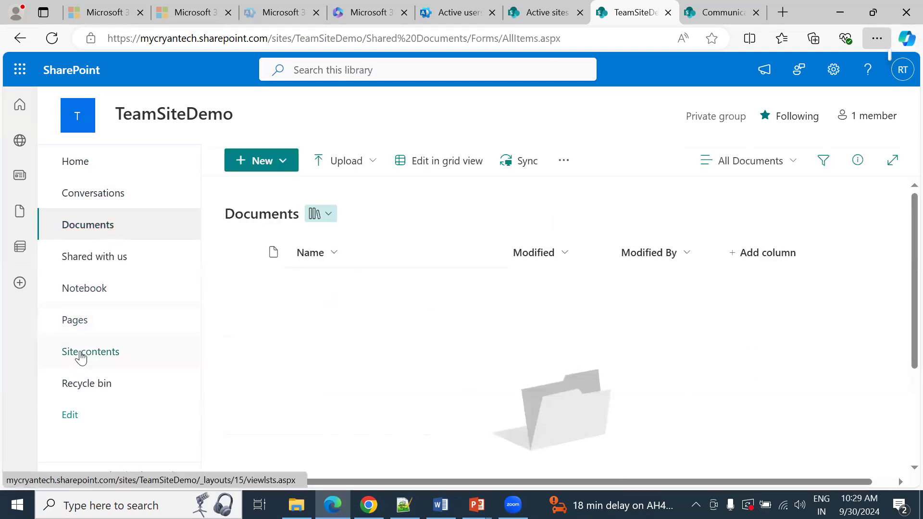
Step: Open the site's Pages library and select Home.aspx, followed by CollabHome.aspx, to point out the existing pages
click(88, 328)
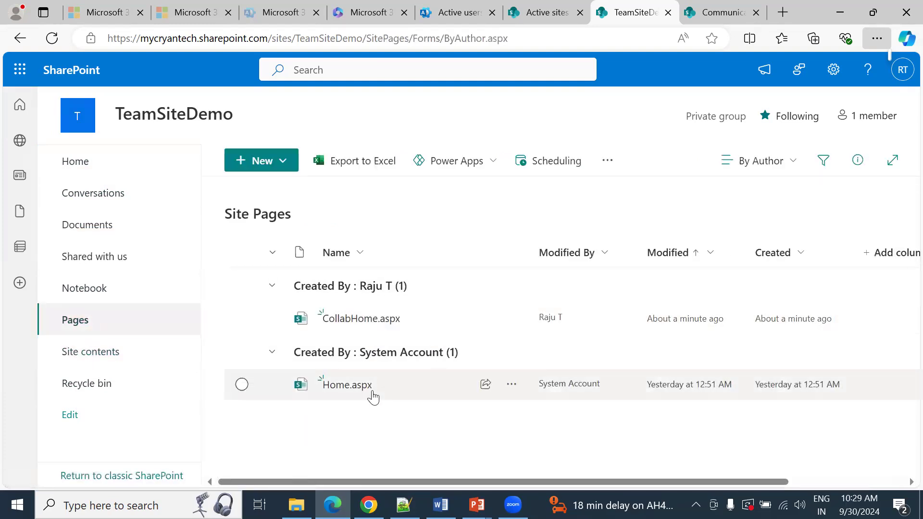
click(417, 392)
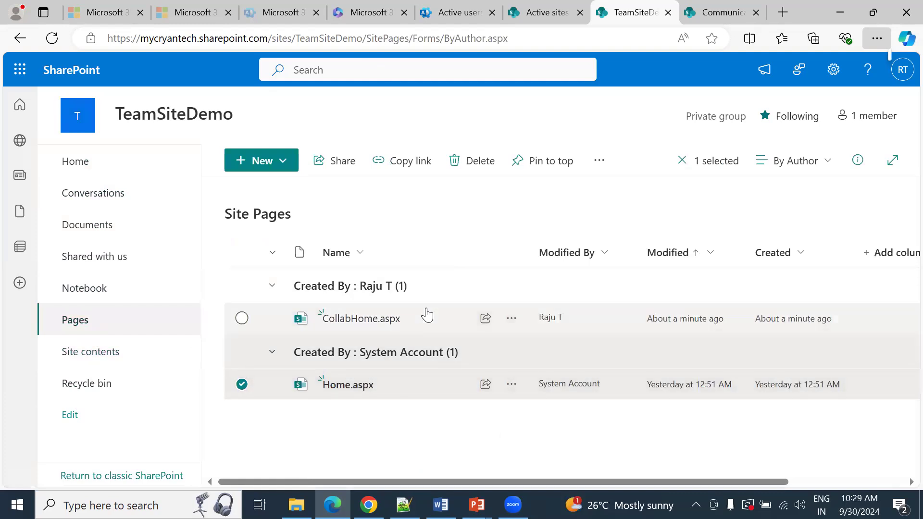
click(427, 316)
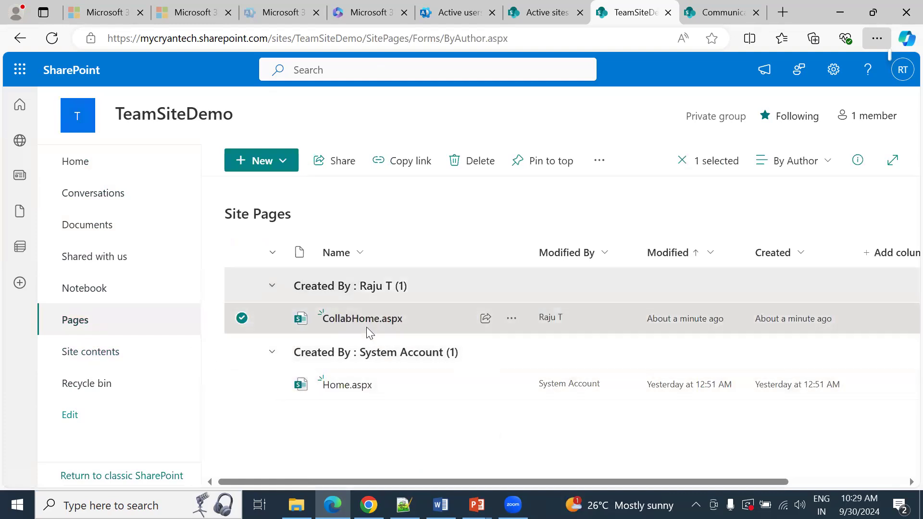
Step: Review the contents and subsites of TeamSiteDemo in Site contents, and view its Recycle bin
click(111, 359)
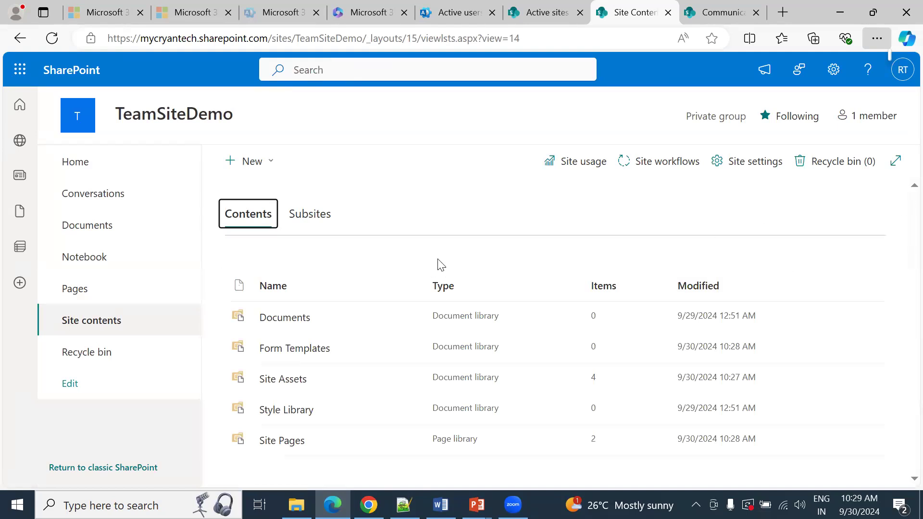
click(300, 216)
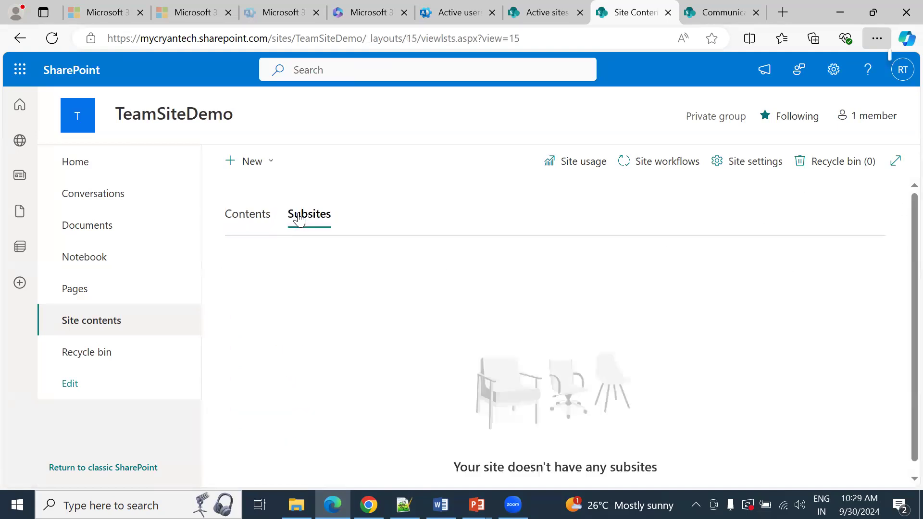
click(121, 353)
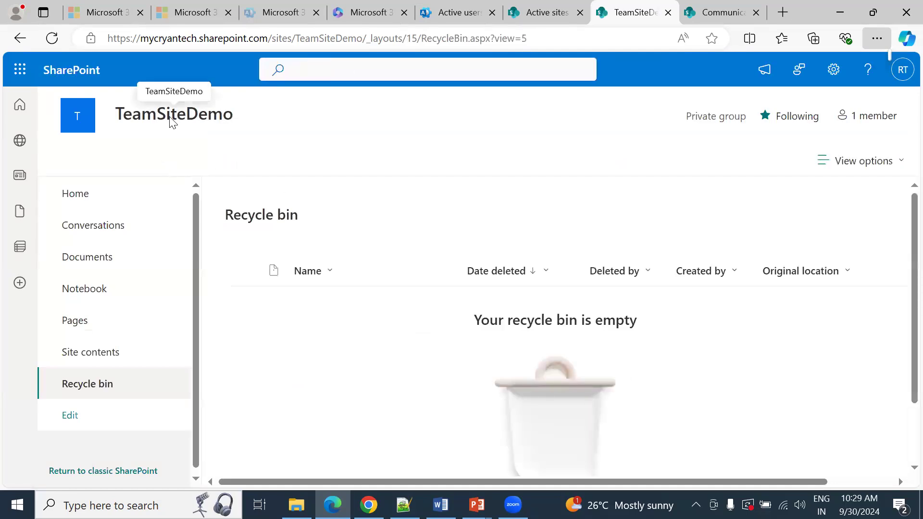
Step: Switch to the SharePoint Online training document in Word and highlight outline sections 1 to 3, through the Navigation bullet
key(alt+Tab)
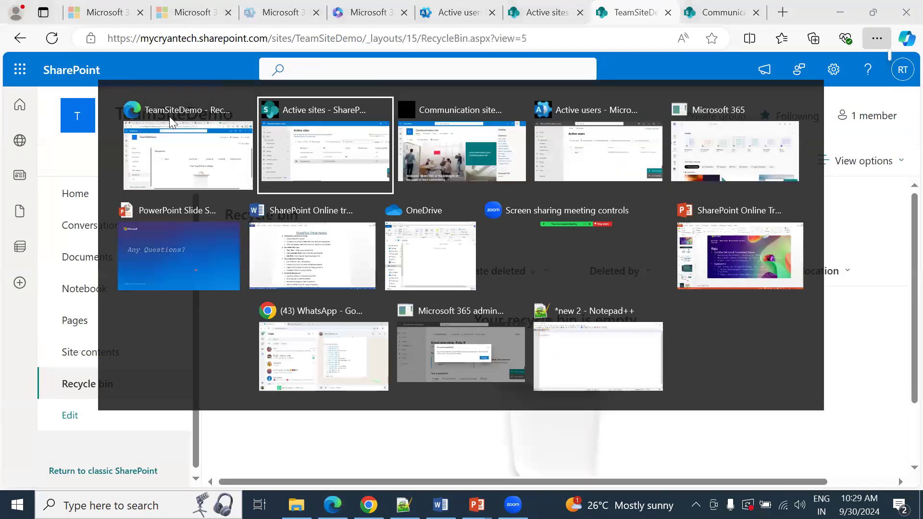
key(alt+Tab)
key(alt+Tab)
key(alt+Tab)
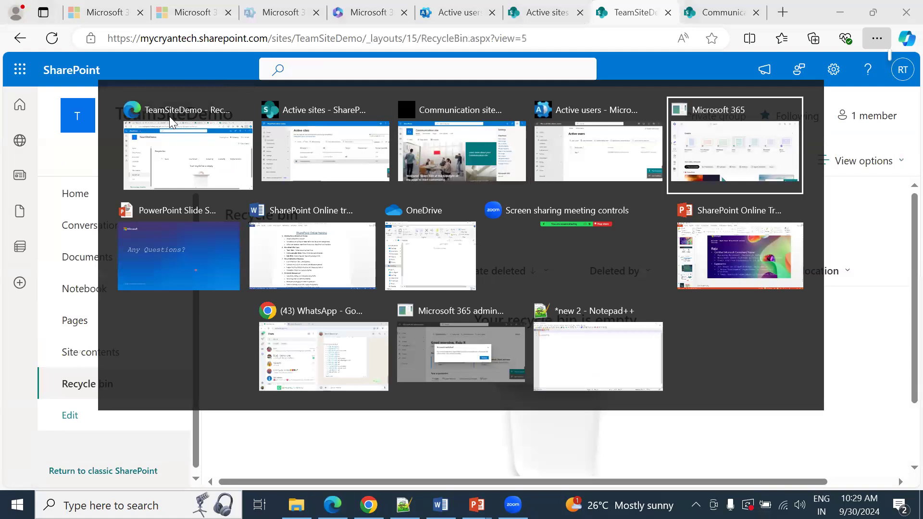
key(Left)
key(Left)
key(Left)
key(Down)
key(Left)
key(Right)
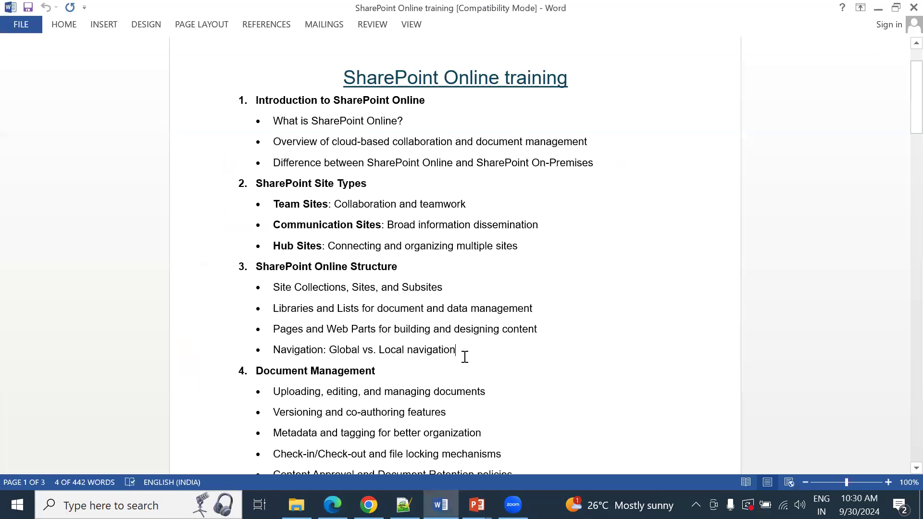
drag(465, 357, 250, 110)
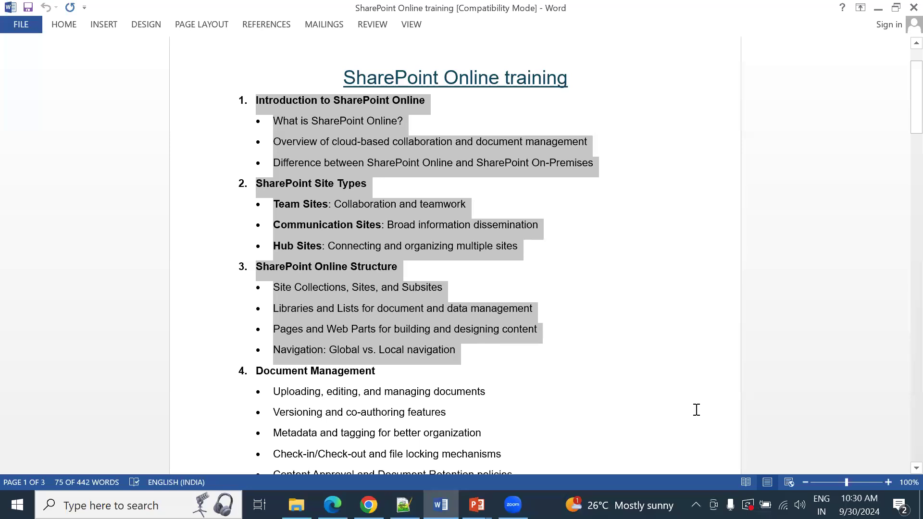
Step: Highlight the Site Collections, Sites, and Subsites bullet, followed by all four bullets under SharePoint Online Structure
click(377, 288)
drag(277, 287, 454, 293)
drag(392, 294, 446, 288)
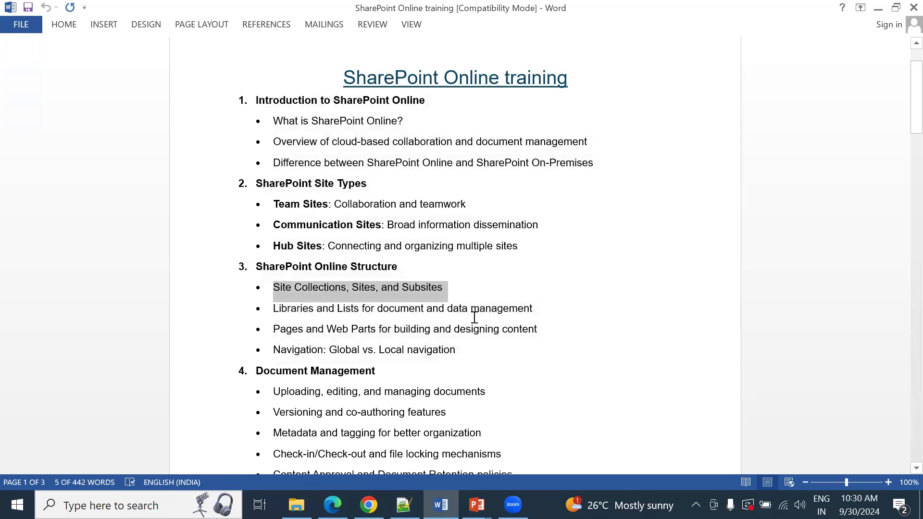
drag(468, 351, 278, 283)
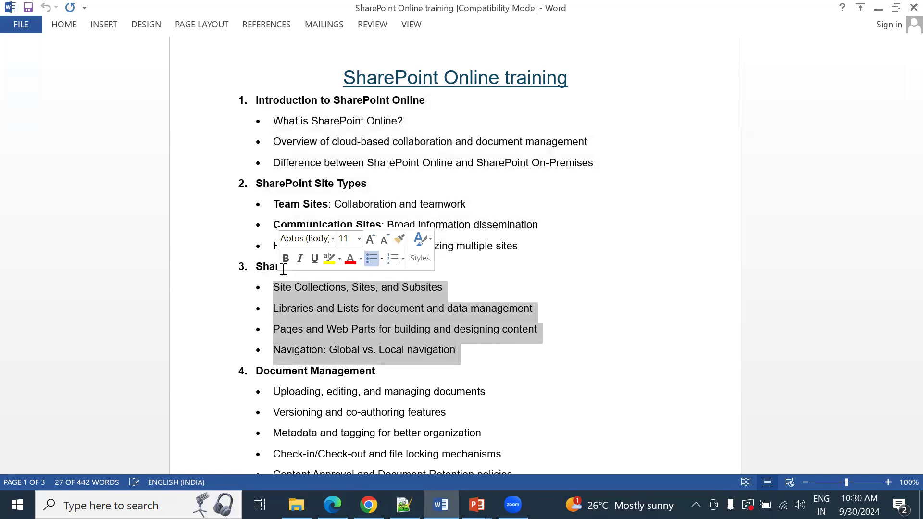
Step: Switch to the PowerPoint slide show displaying the Any Questions? slide
key(alt+Tab)
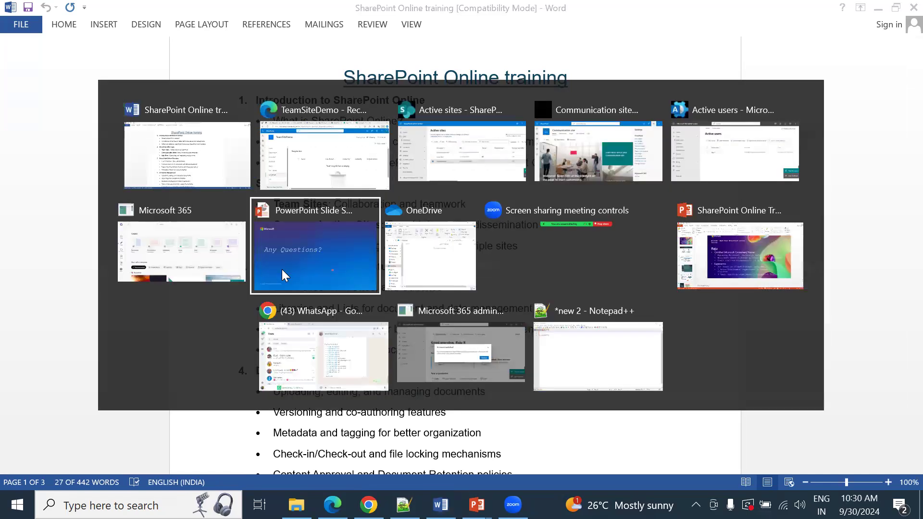
click(281, 269)
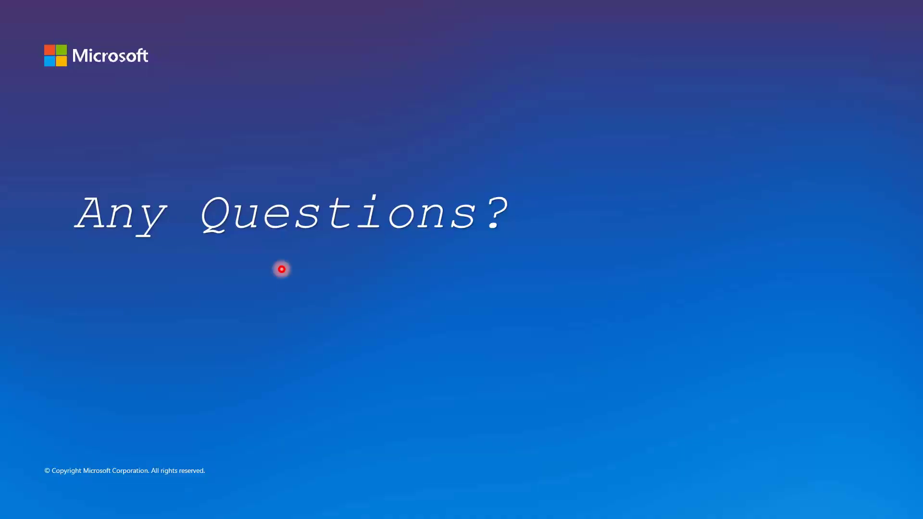